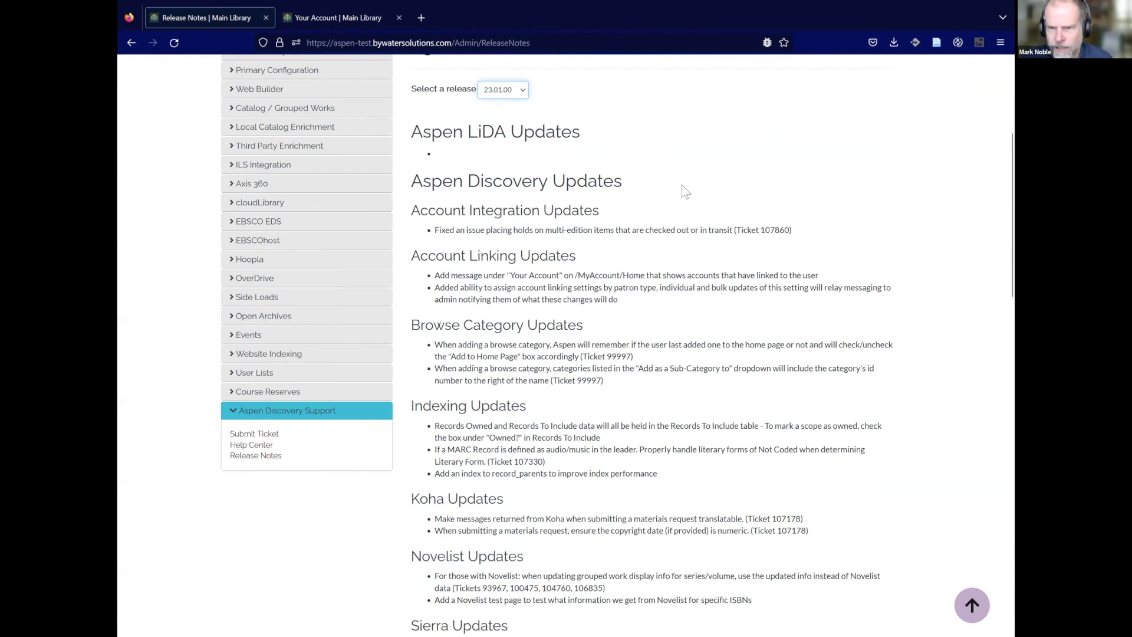
Step: Scroll back up through the 23.01.00 release notes listing updates by area
scroll(682, 189, up, 5)
Step: Read the Linked Accounts explanation from Your Account, then sign the patron out
click(337, 17)
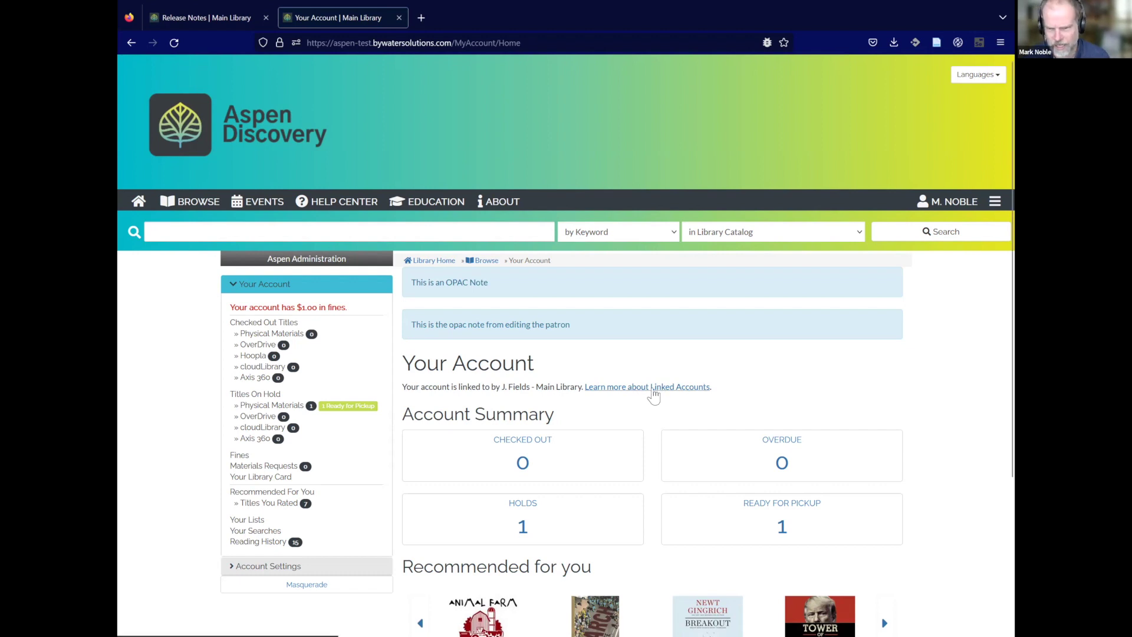
click(657, 389)
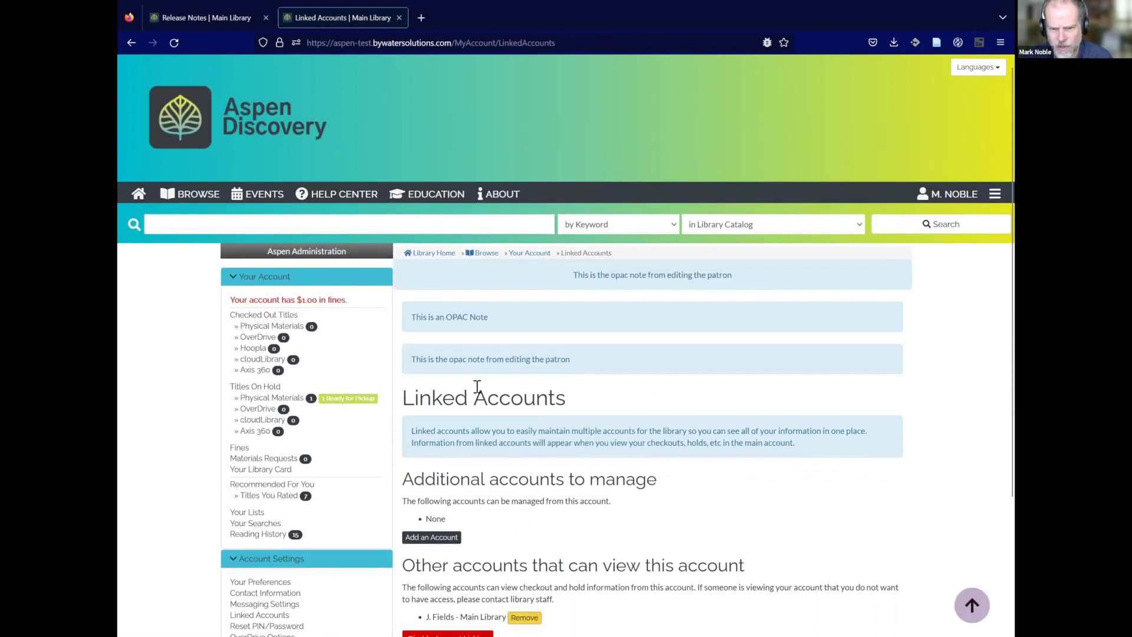
scroll(478, 386, down, 2)
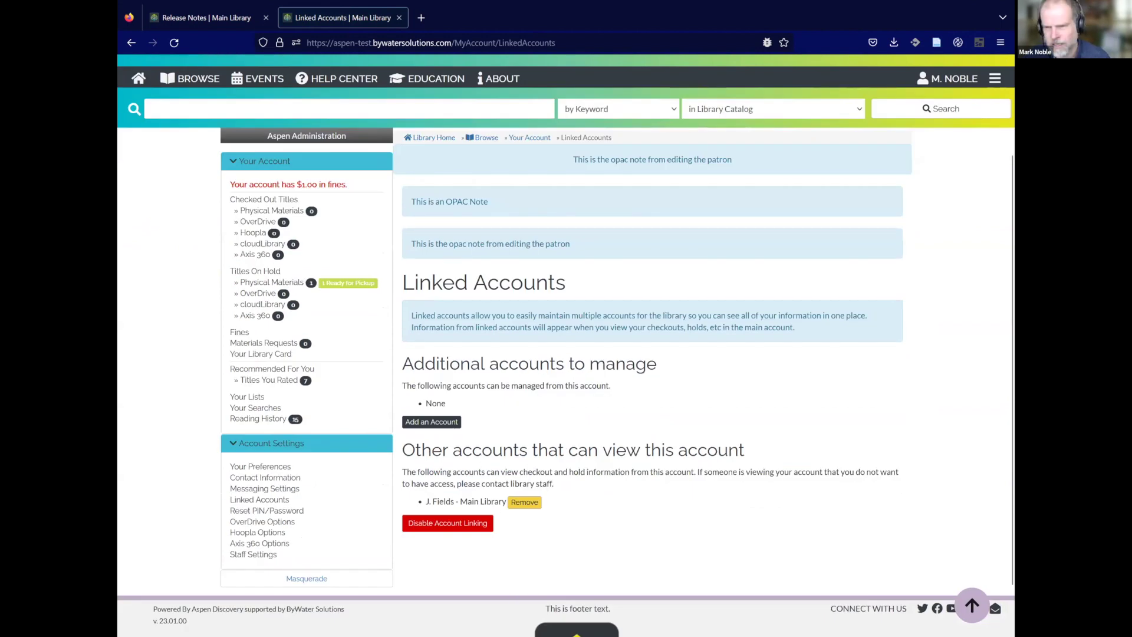
scroll(888, 365, up, 3)
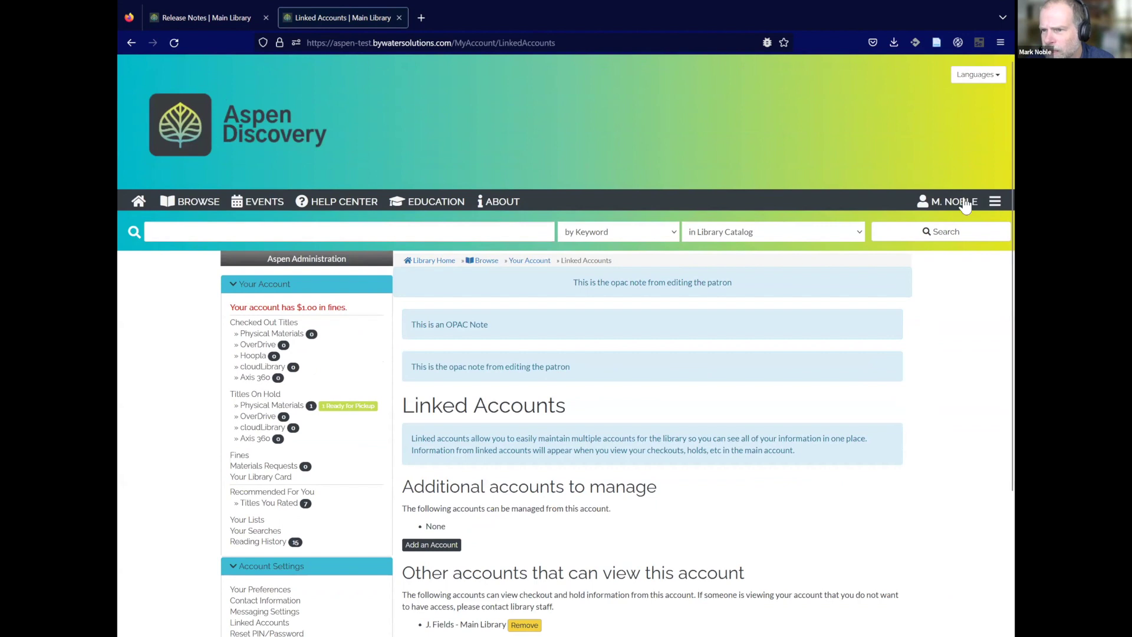
click(965, 204)
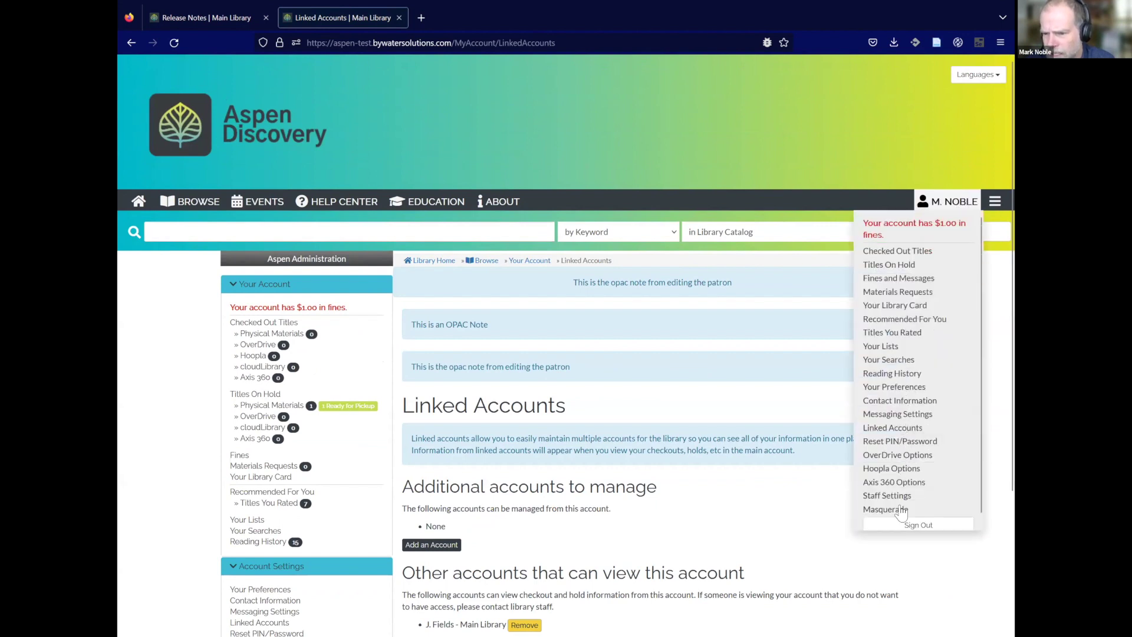
click(900, 524)
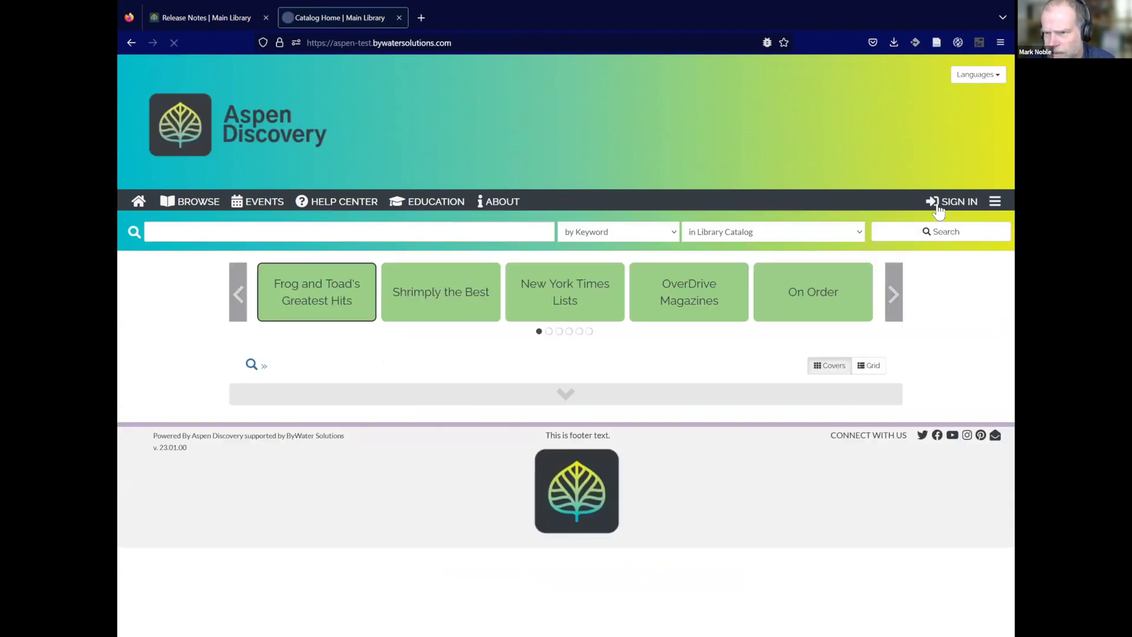
Step: Sign in to the catalog with the saved administrator login
click(926, 207)
text(as)
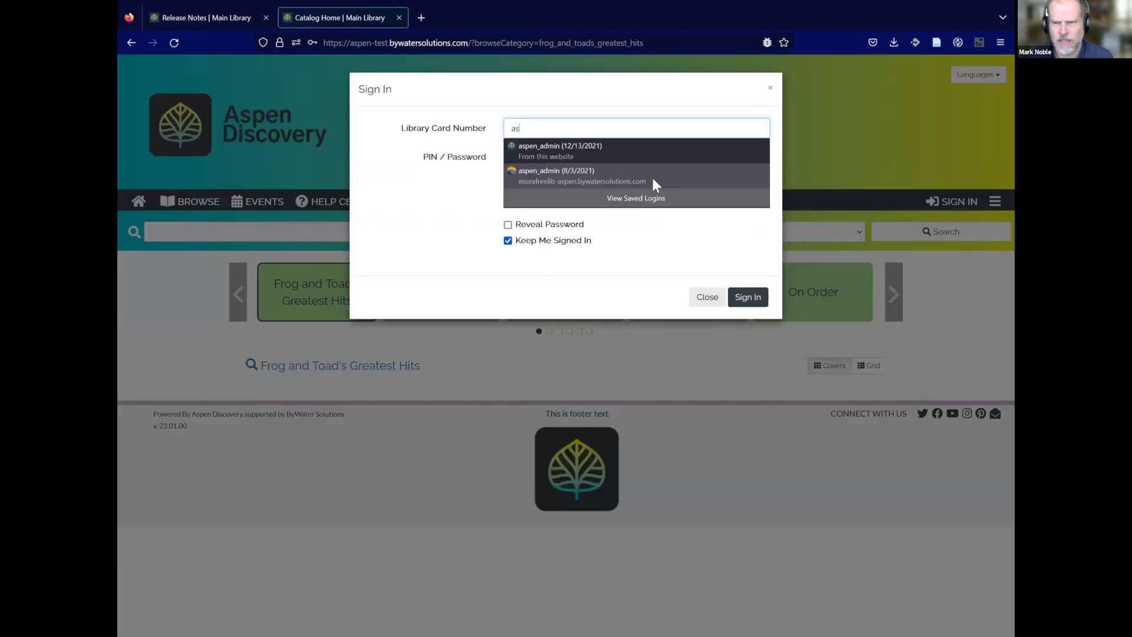
click(628, 147)
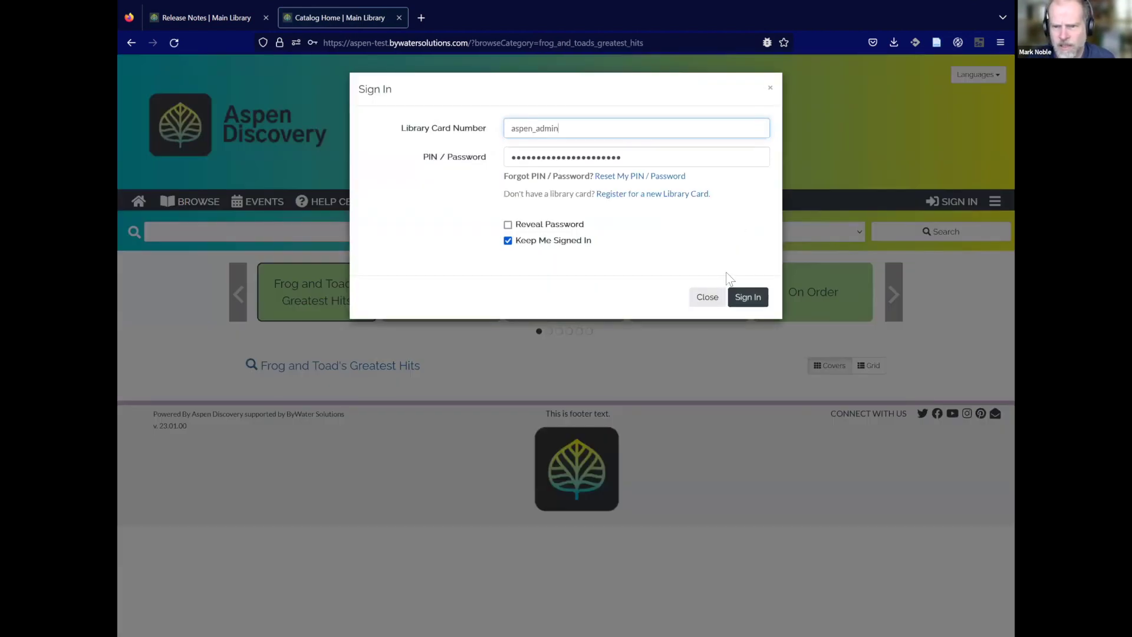
click(748, 297)
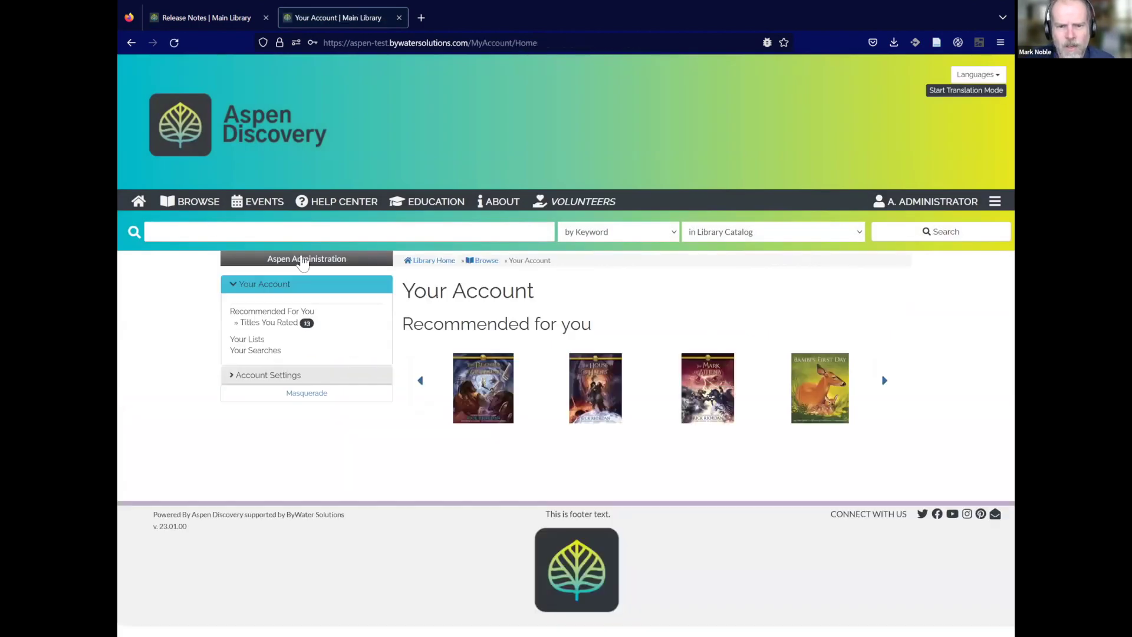
Step: Open Primary Configuration > Patron Types from Aspen Administration and review the list
click(302, 262)
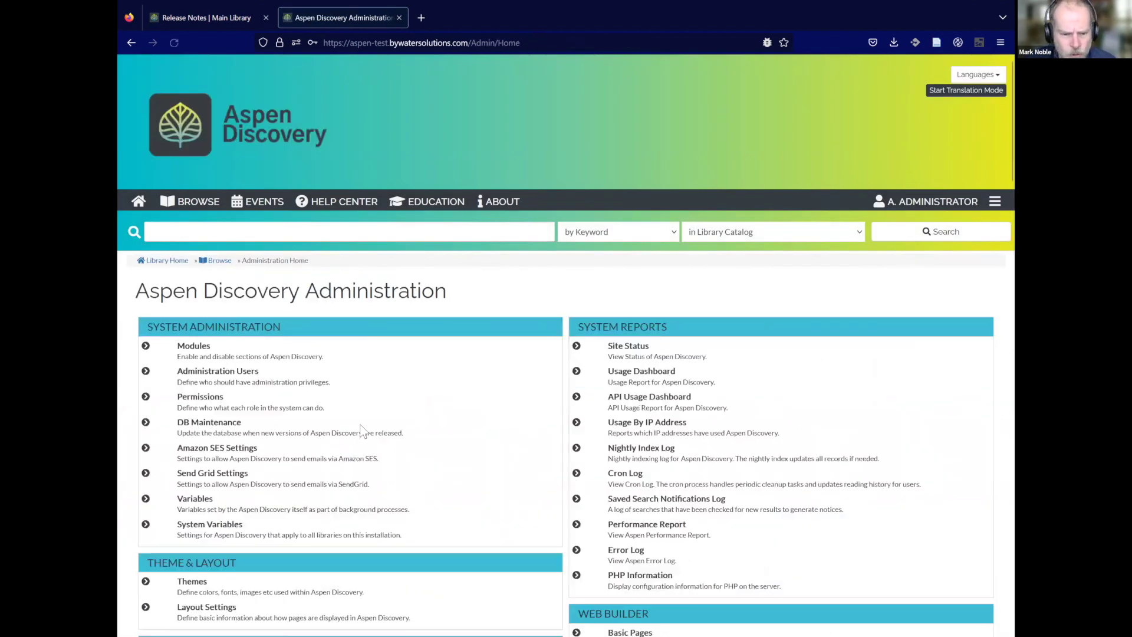
scroll(360, 432, down, 5)
click(211, 489)
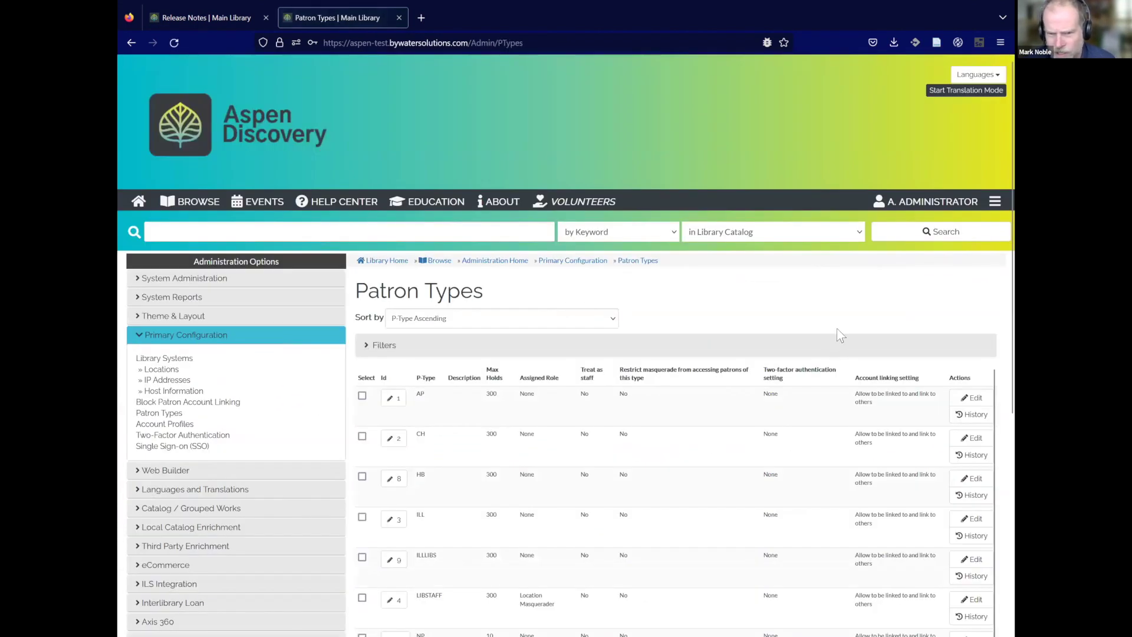
scroll(838, 325, down, 1)
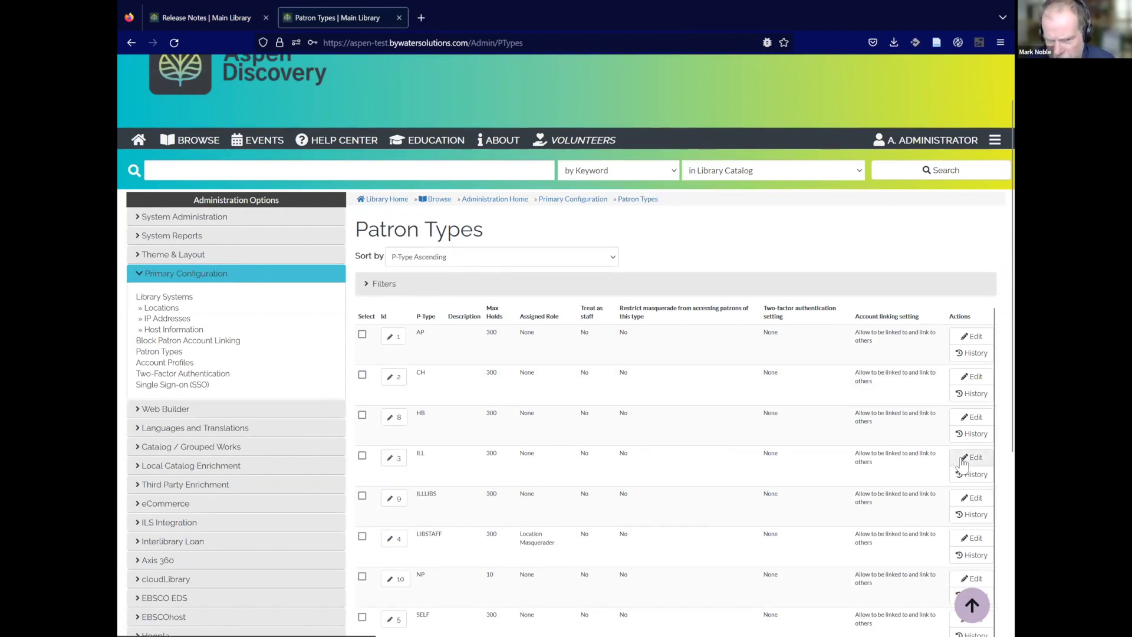
scroll(911, 466, down, 1)
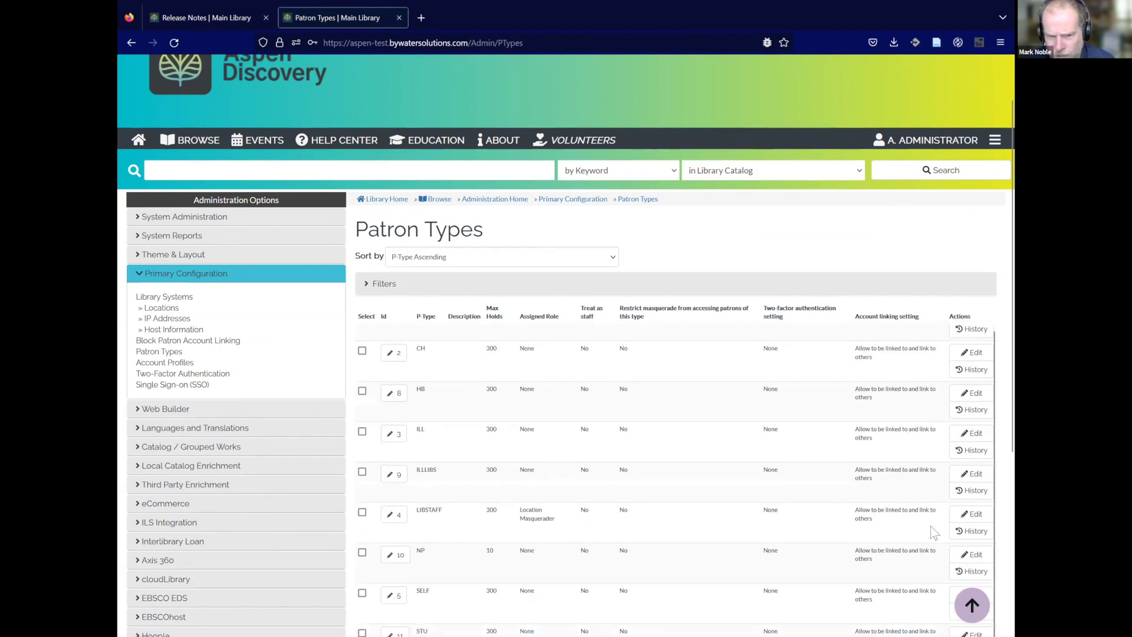
scroll(899, 511, down, 2)
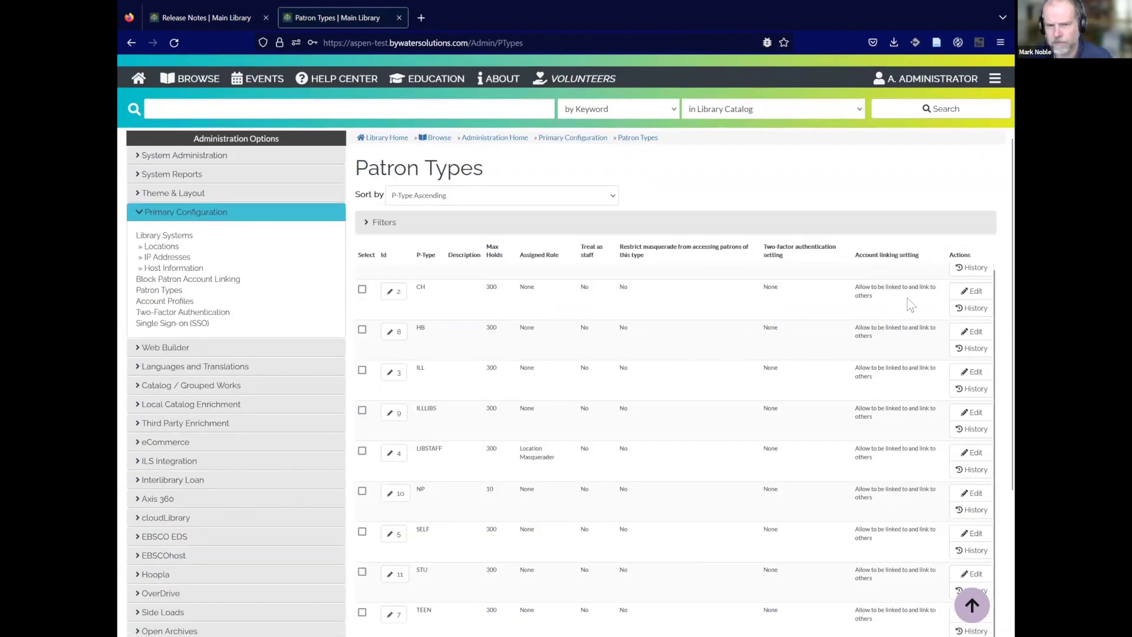
Step: Change the ILL patron type's account linking to Block all linking, accepting the warning
click(972, 372)
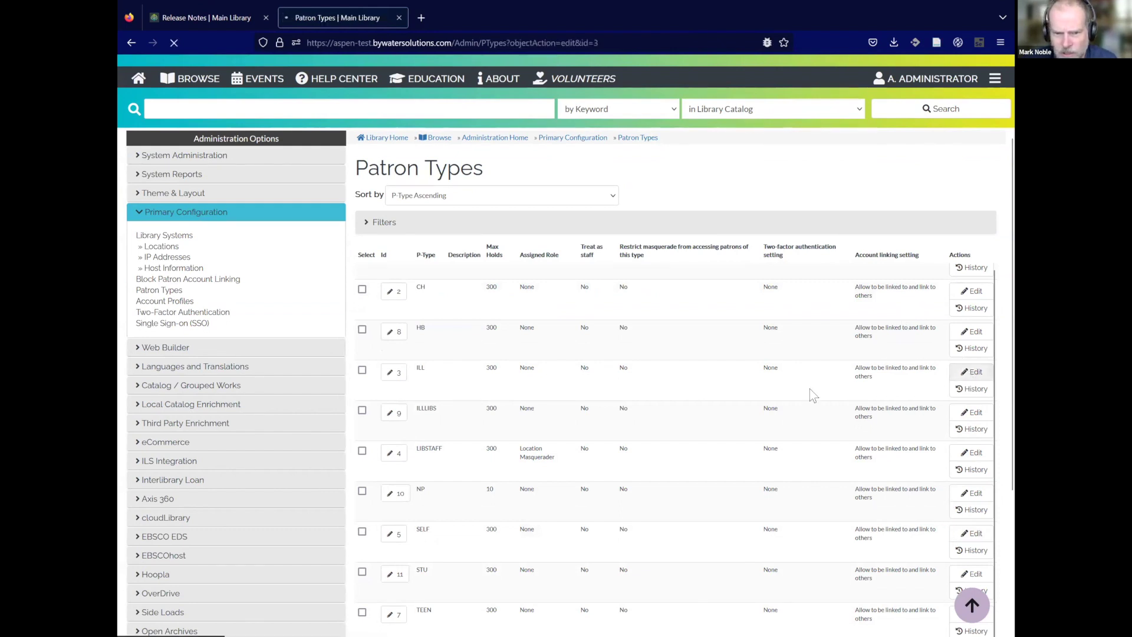
scroll(663, 393, down, 5)
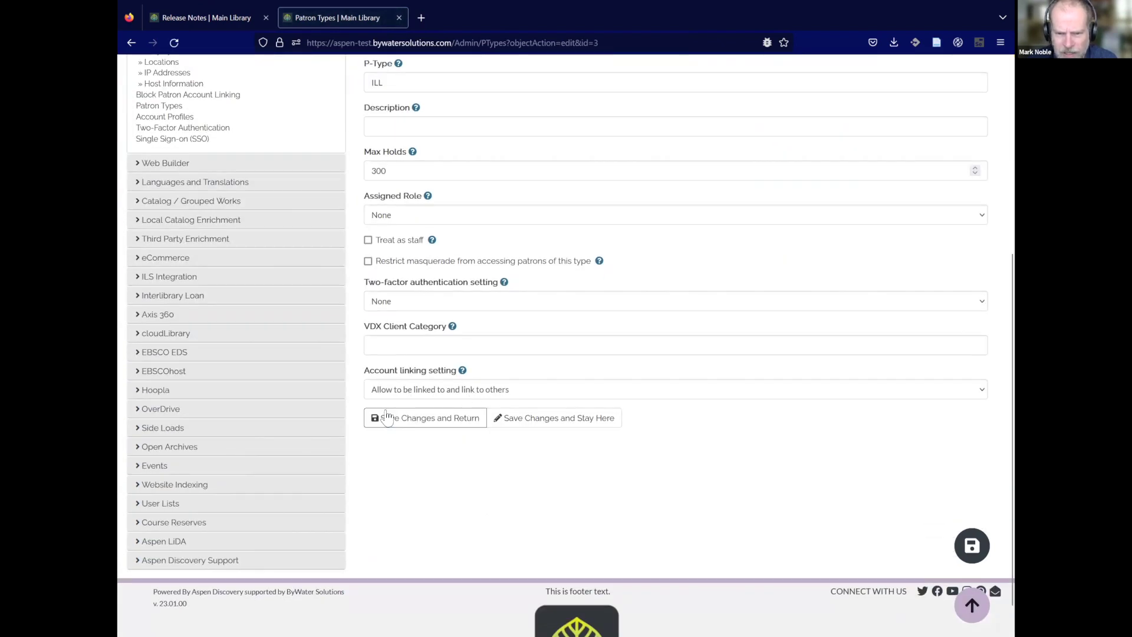
click(485, 391)
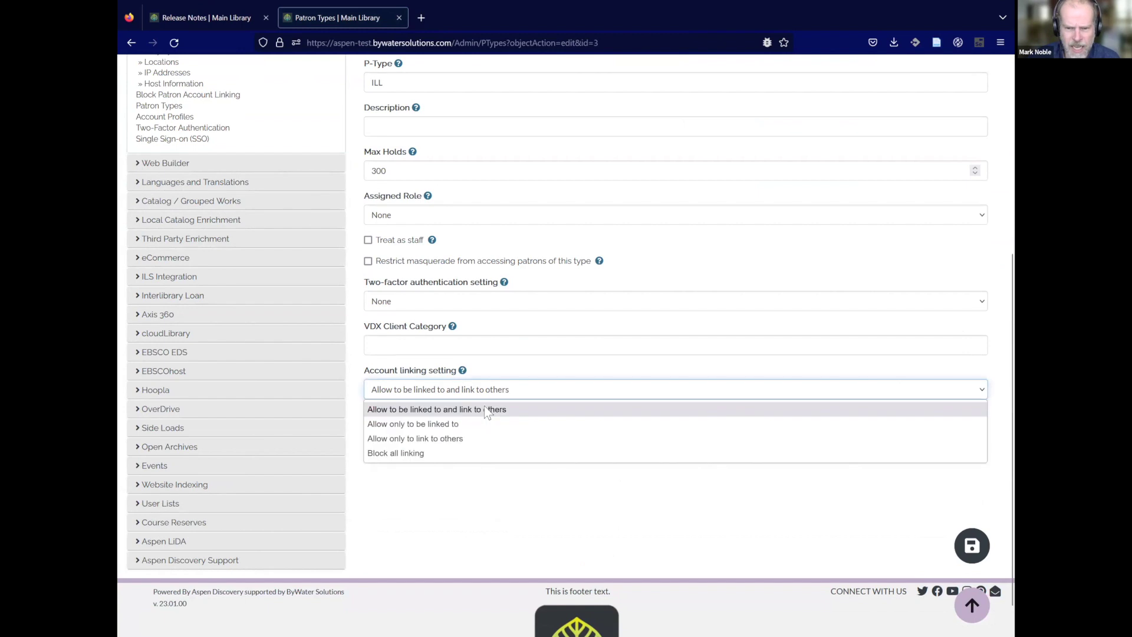
click(462, 452)
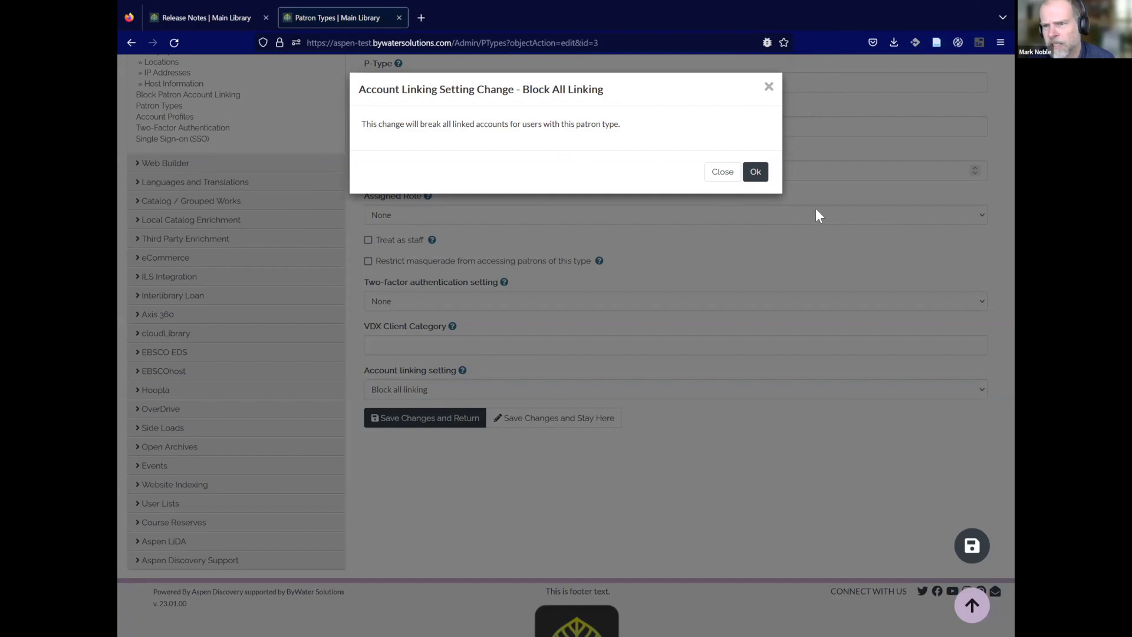
click(755, 172)
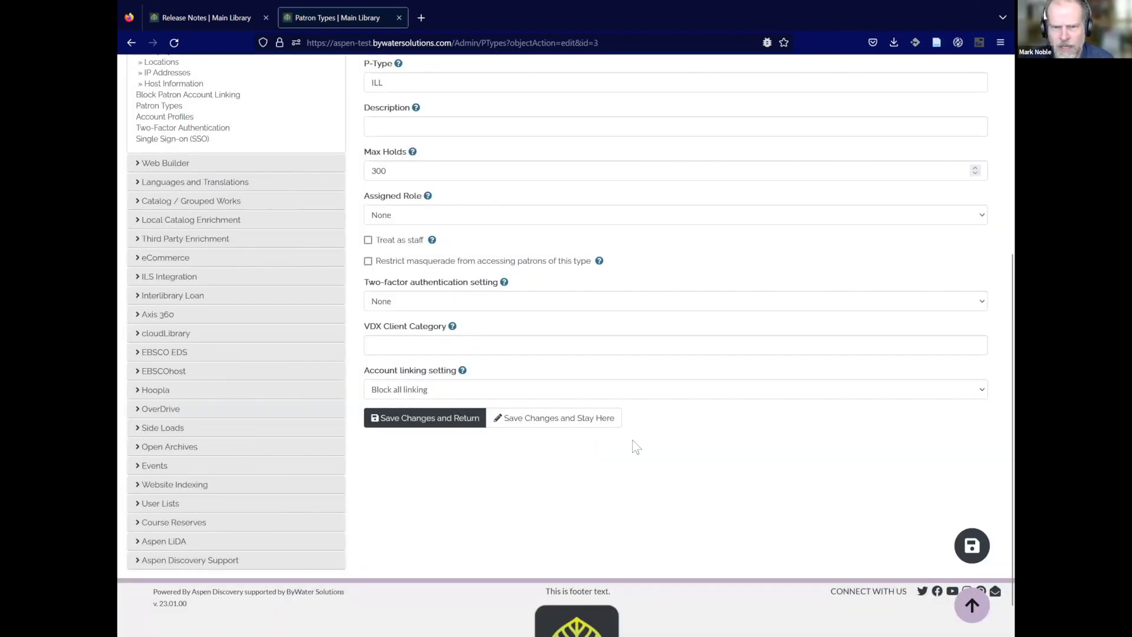
Step: Save the ILL patron type and return to the Patron Types list
click(460, 421)
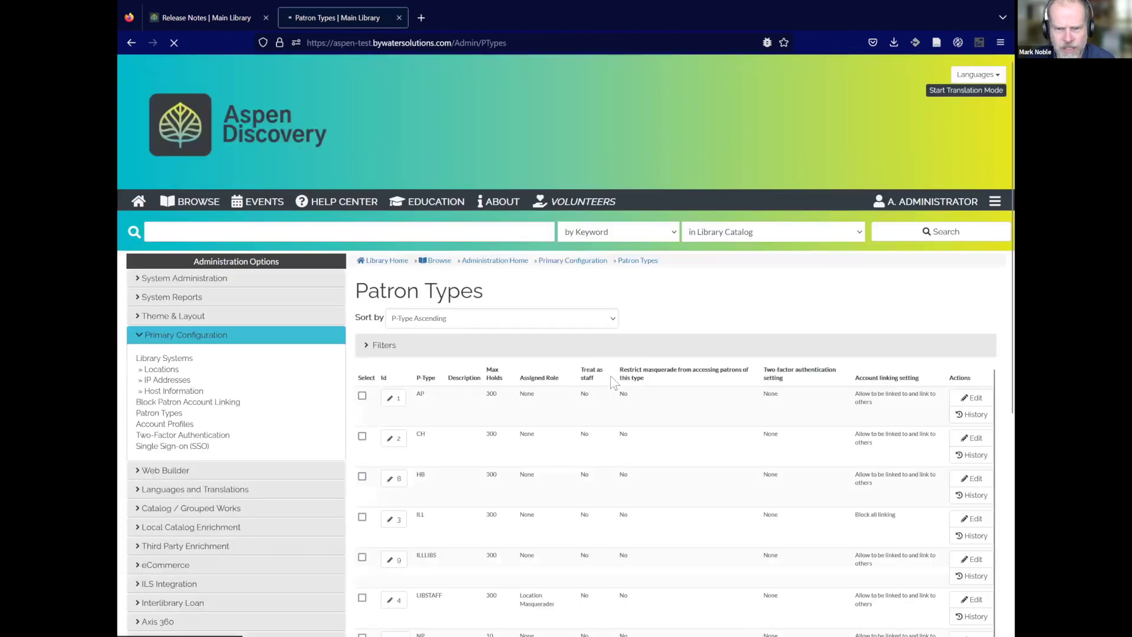
scroll(647, 375, down, 1)
scroll(801, 324, down, 4)
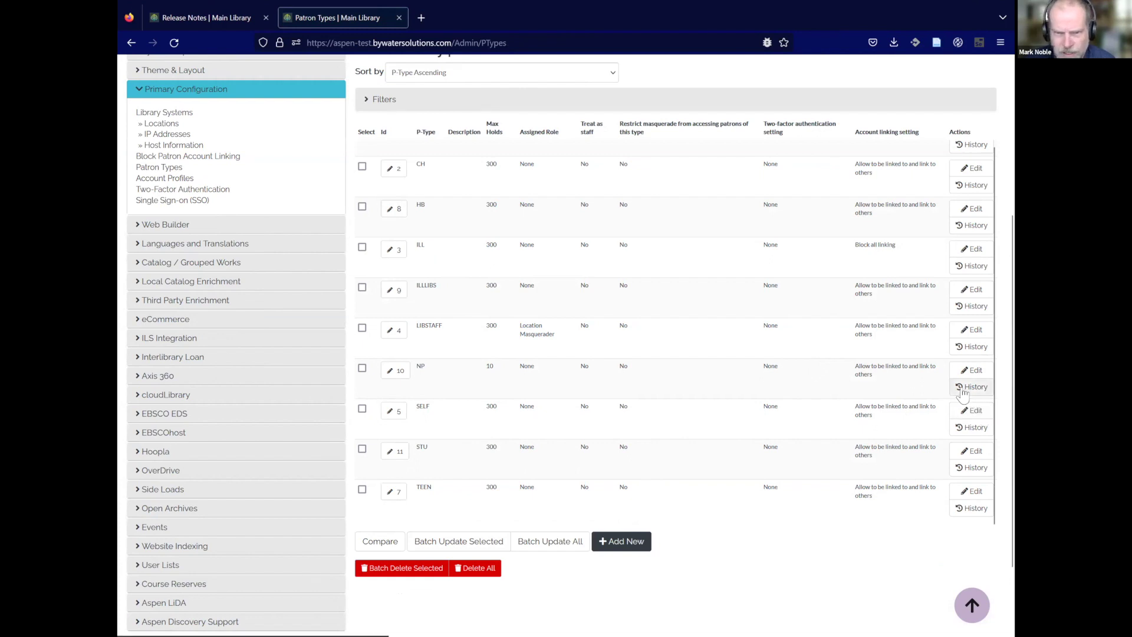
scroll(818, 358, up, 1)
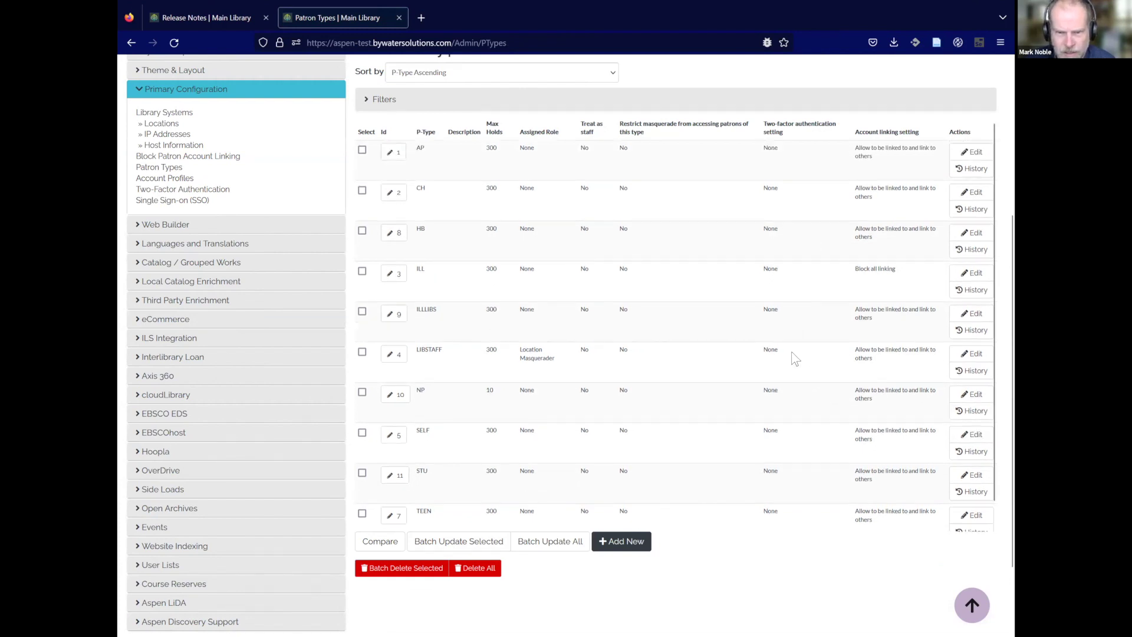
Step: Set the LIBSTAFF patron type's account linking to Allow only to link to others
click(970, 354)
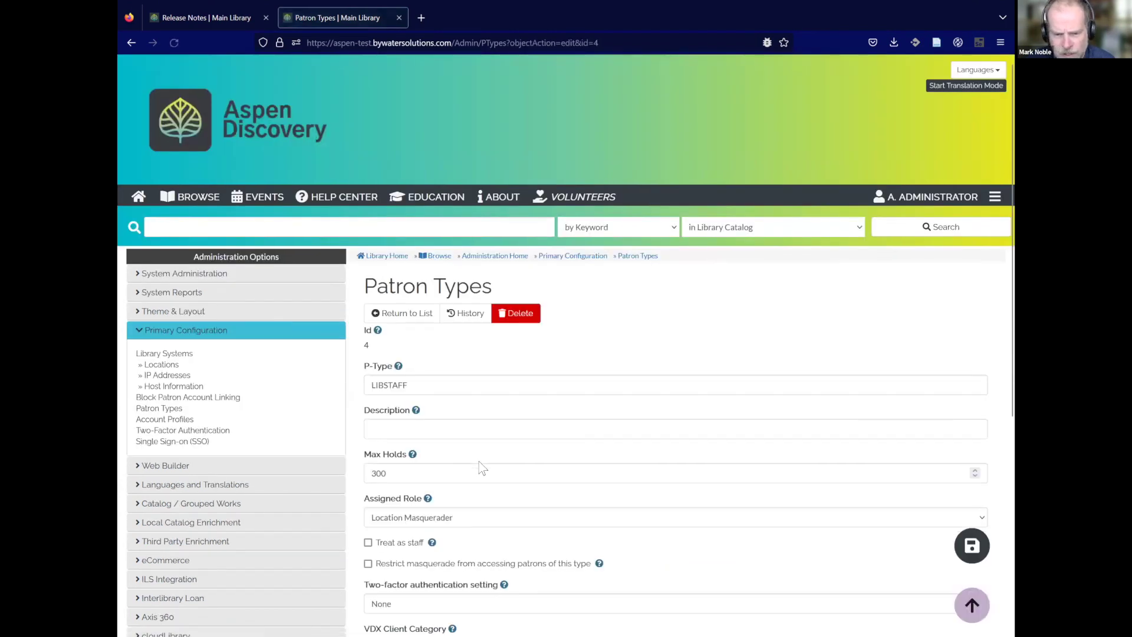
scroll(463, 460, down, 4)
click(466, 453)
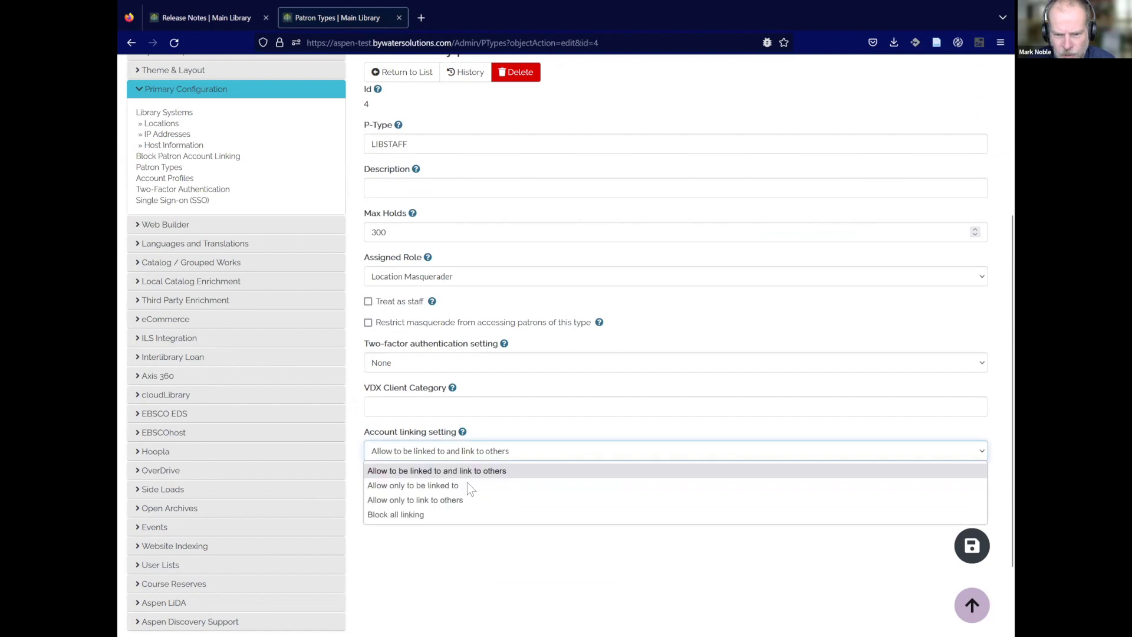
click(469, 498)
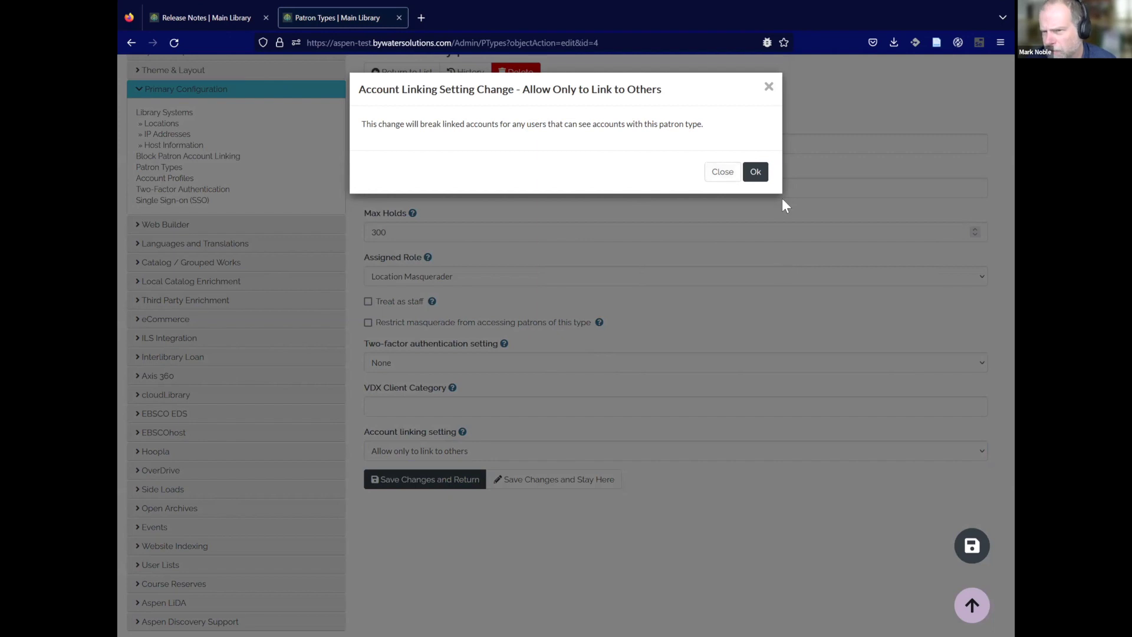
click(761, 171)
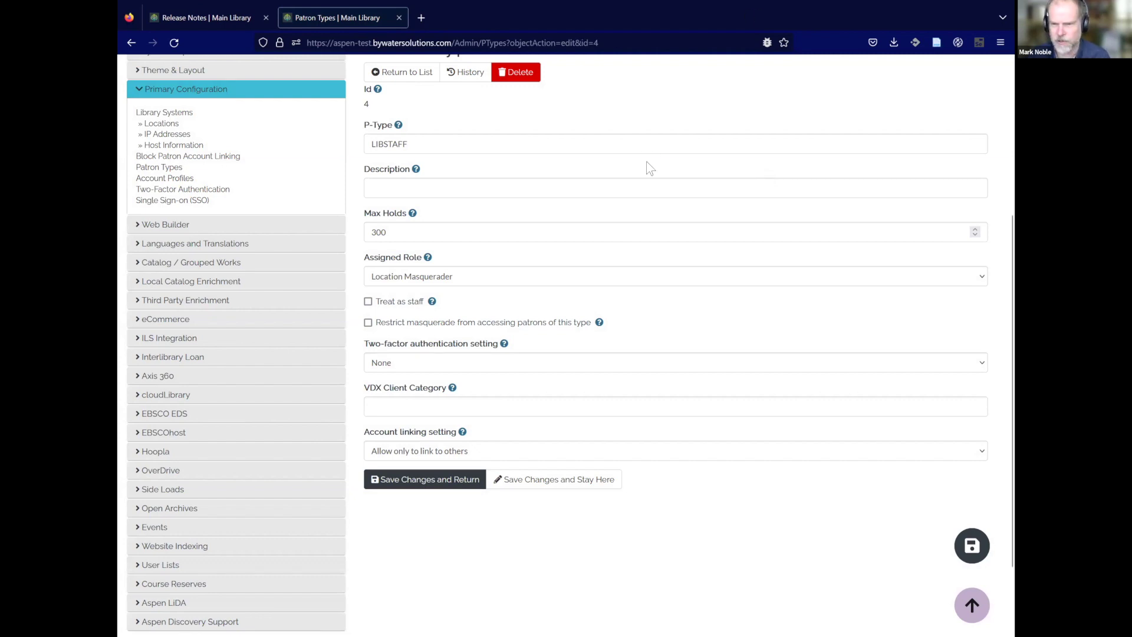
Step: Start a catalog search for snow, then choose Stay on page to keep the edits
scroll(643, 202, up, 5)
click(452, 229)
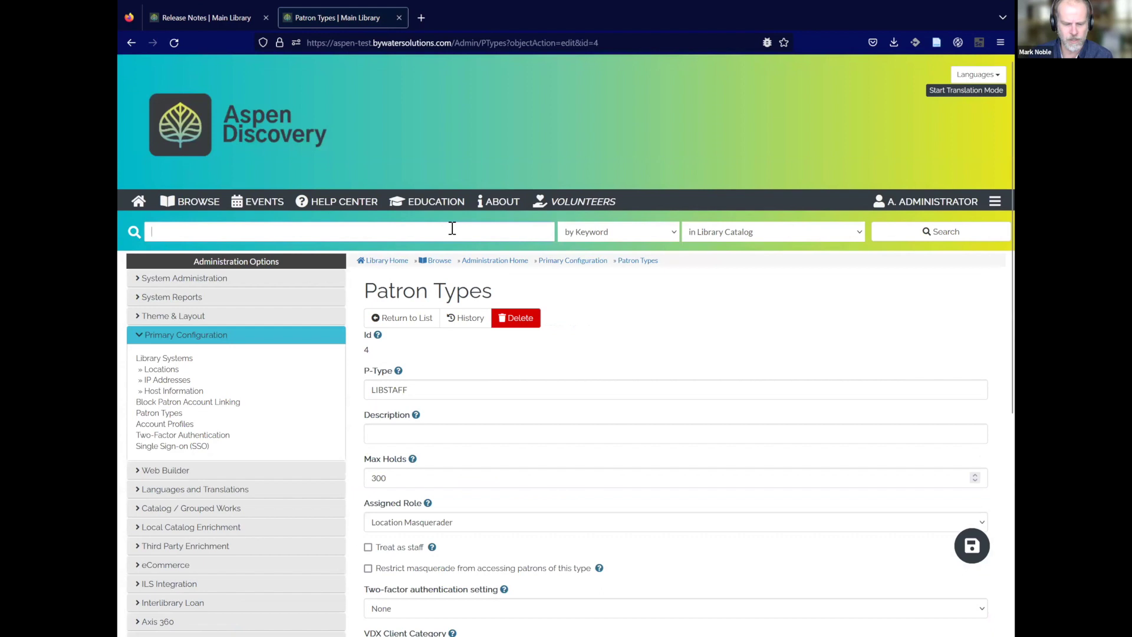
text(snow)
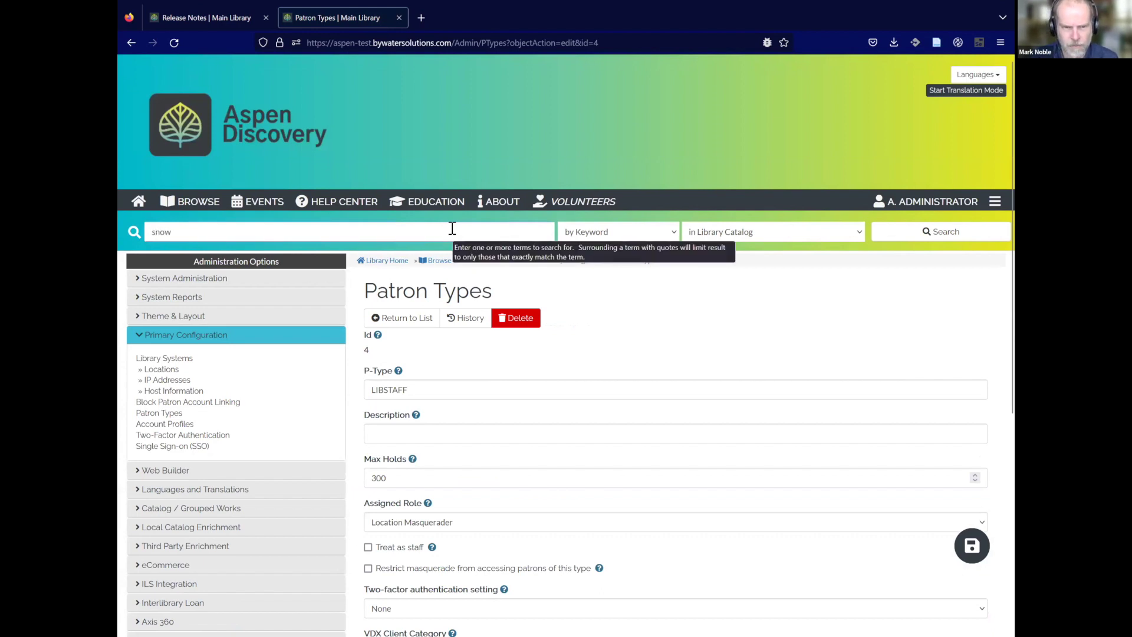
key(Return)
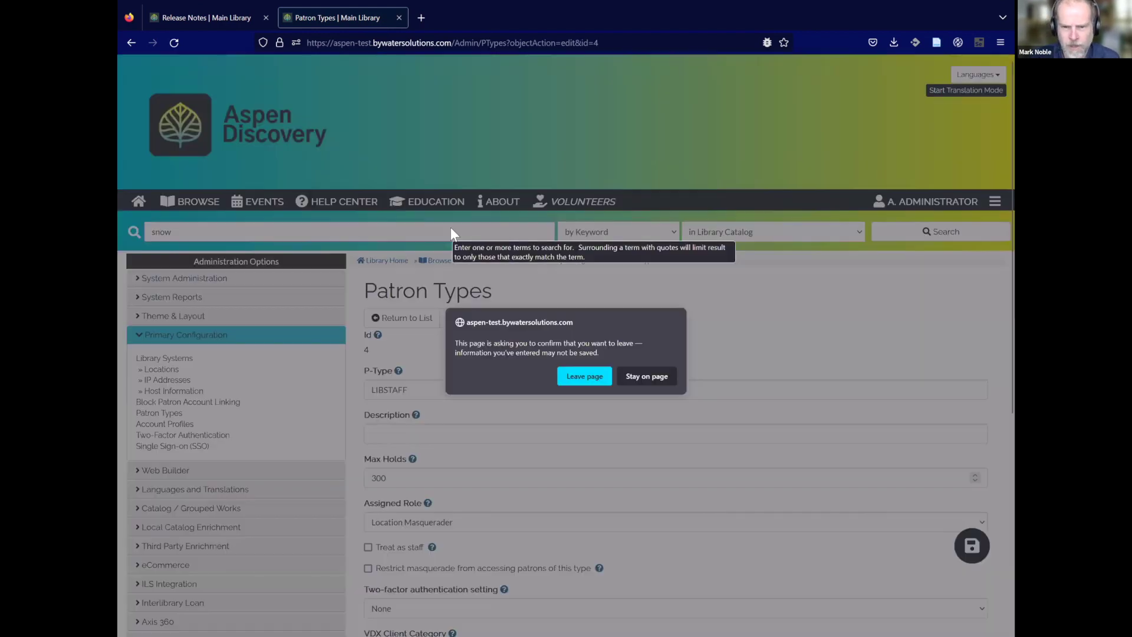
click(658, 381)
scroll(592, 524, down, 5)
Step: Save the LIBSTAFF patron type, search the catalog for snow, and choose Add To Browse
click(460, 367)
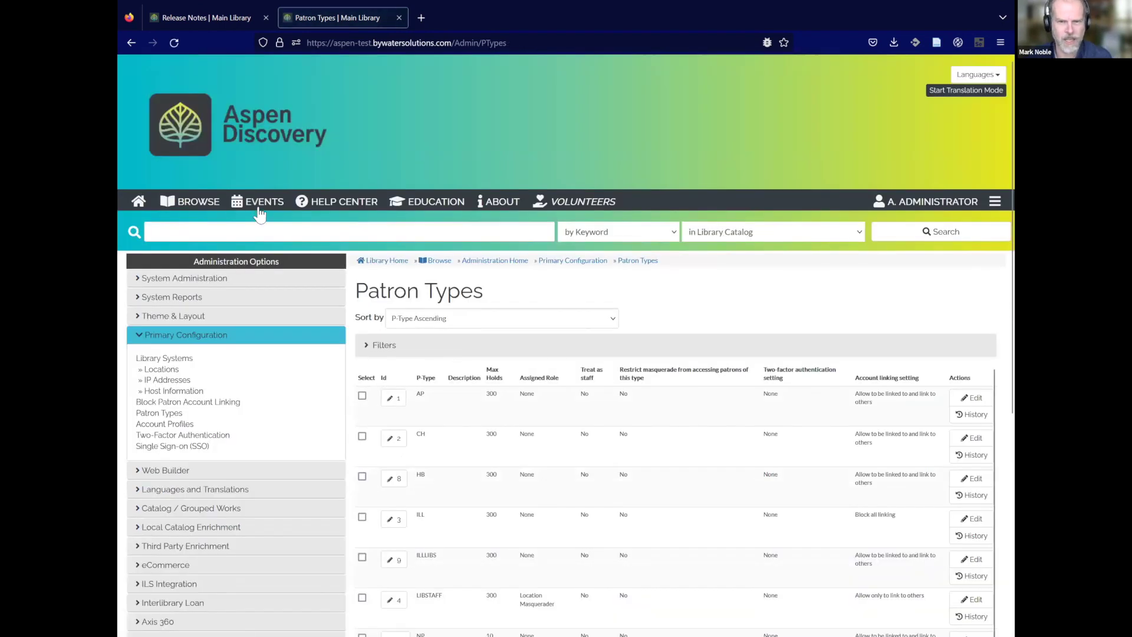
click(262, 224)
text(snow)
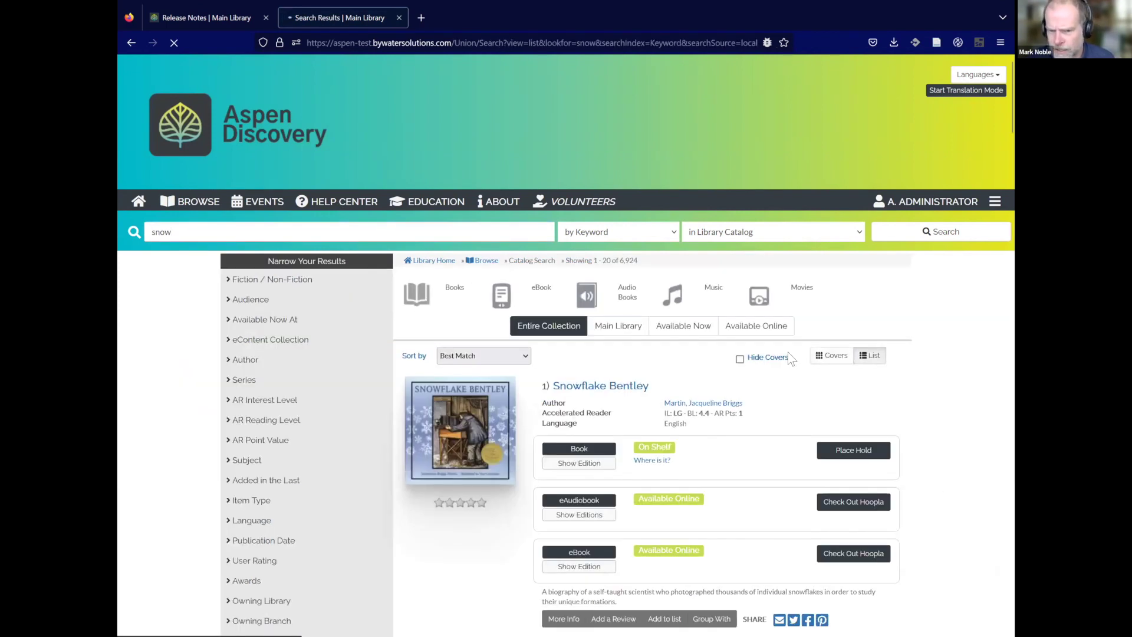
scroll(892, 379, down, 20)
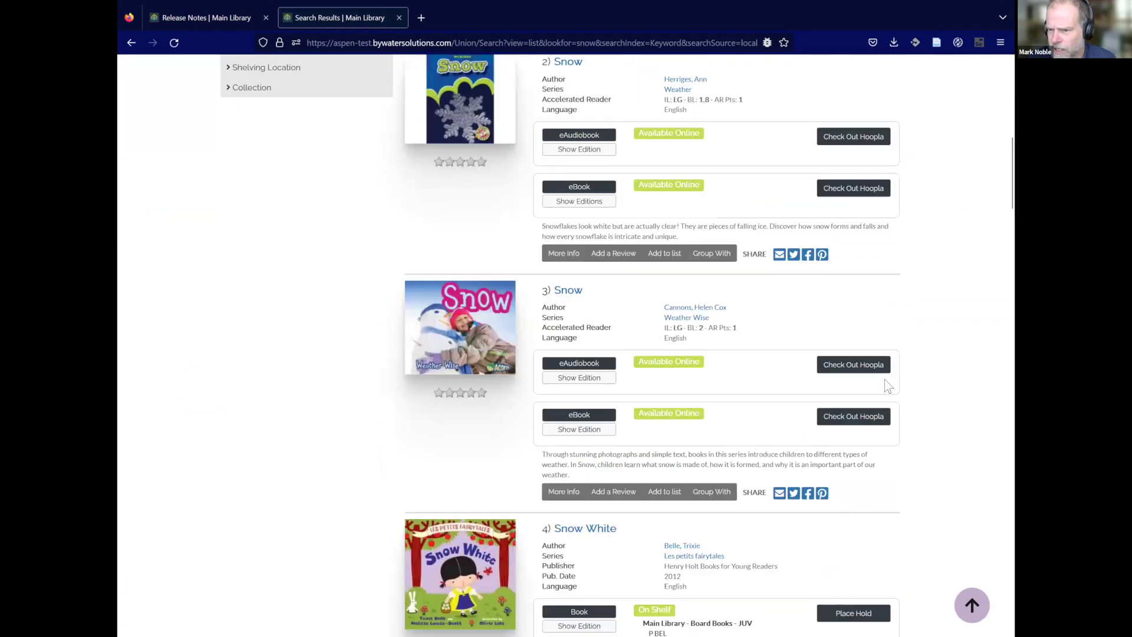
scroll(830, 428, down, 20)
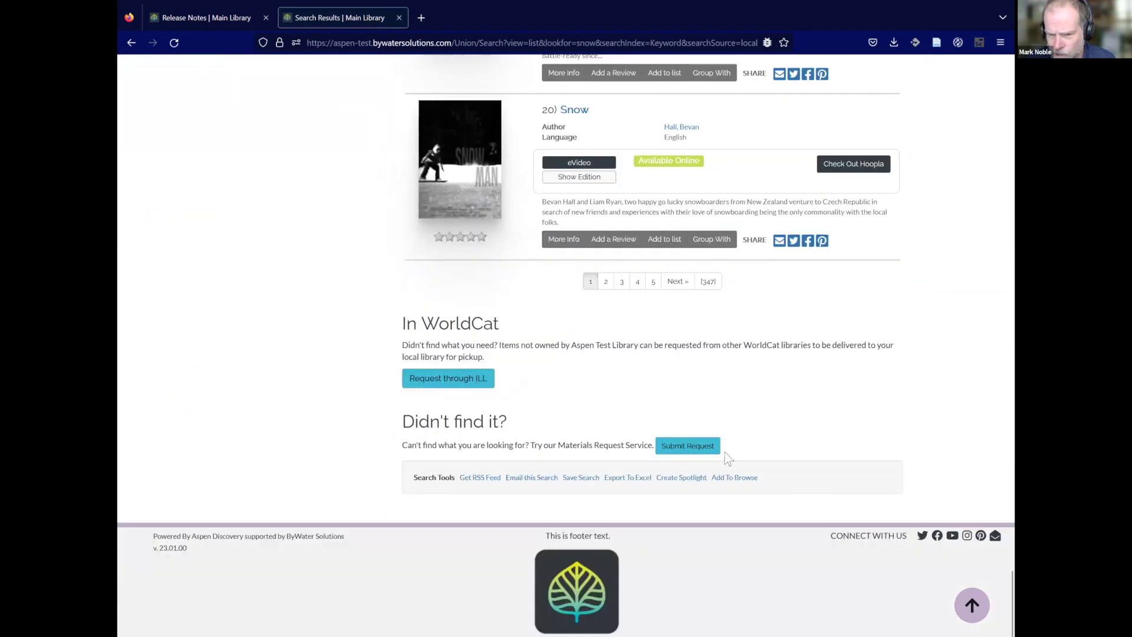
click(734, 477)
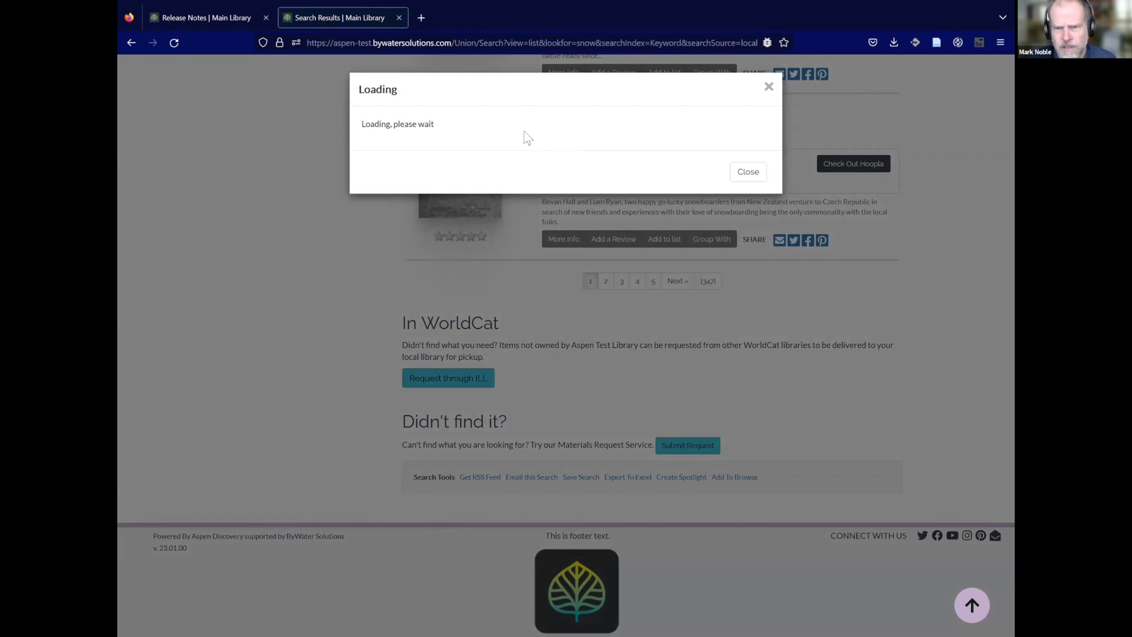
Step: Create a browse category named Snow, left off the home page, and close the confirmation
click(460, 171)
click(448, 257)
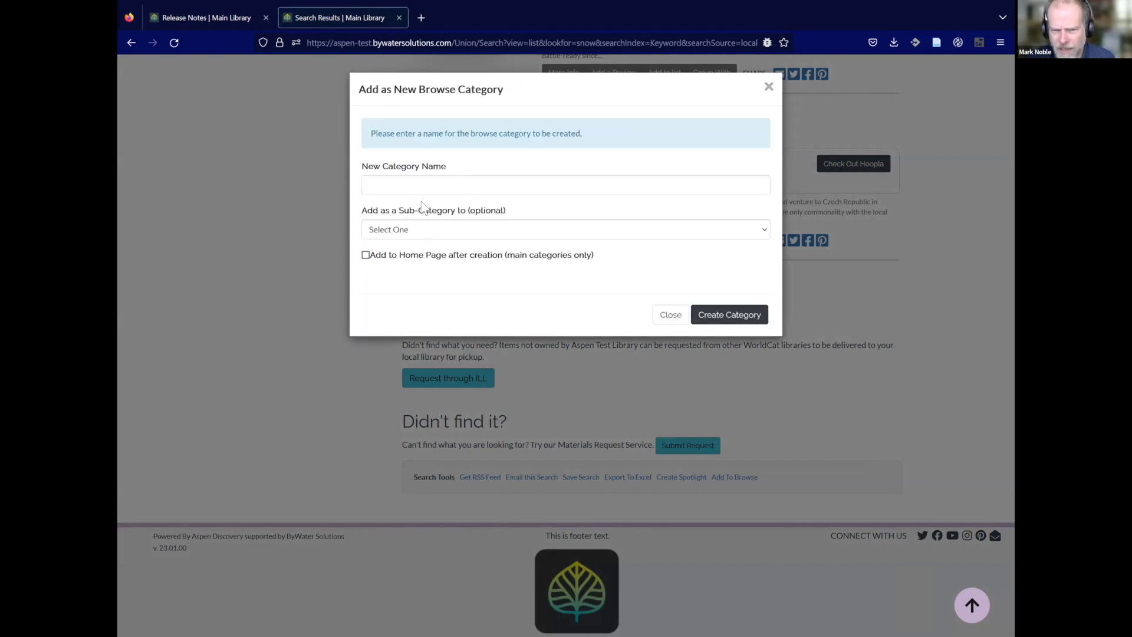
click(430, 185)
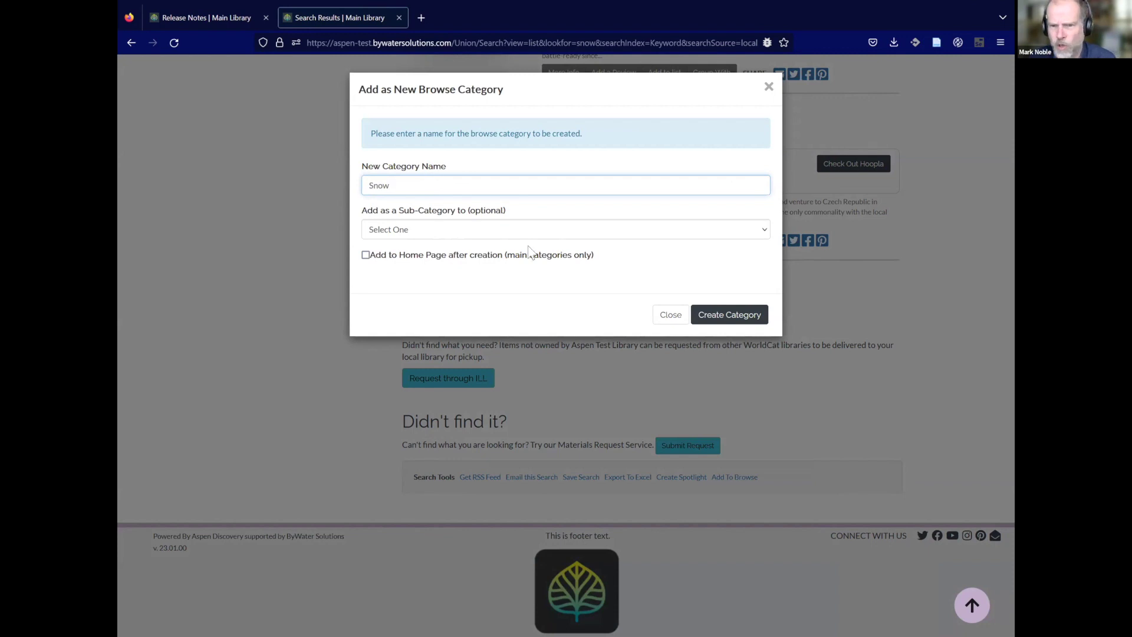
click(730, 317)
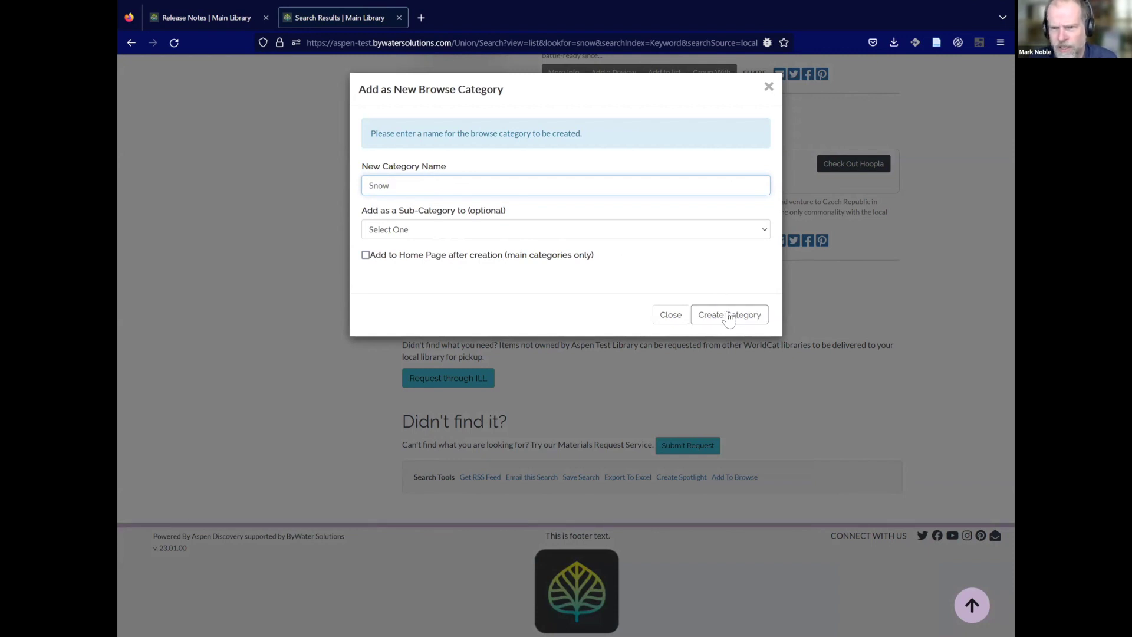
click(729, 318)
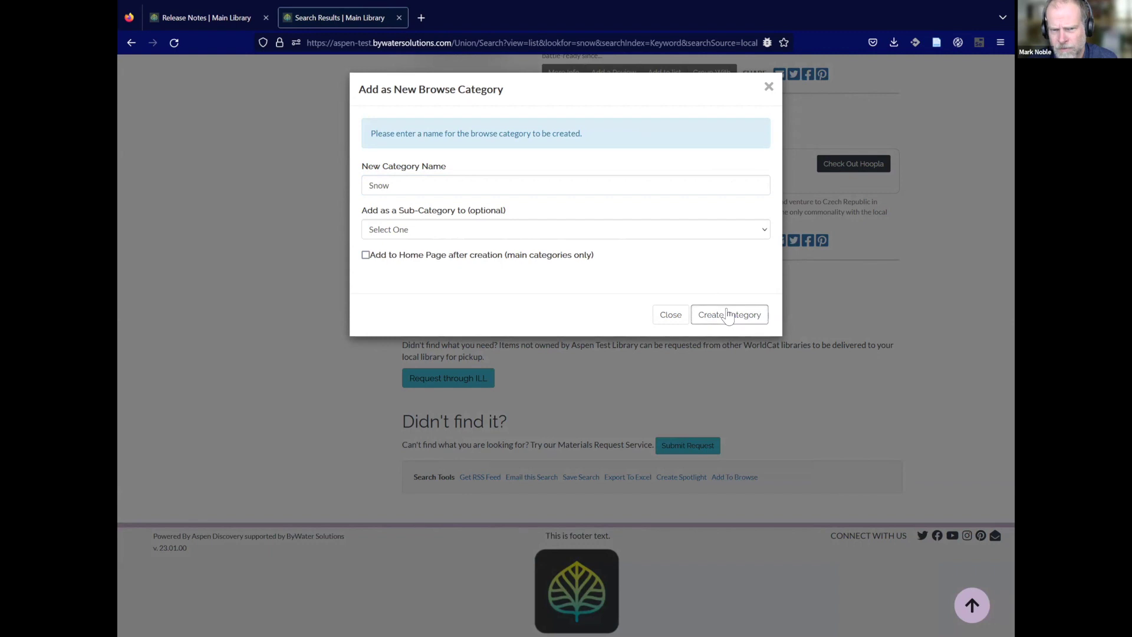
click(749, 184)
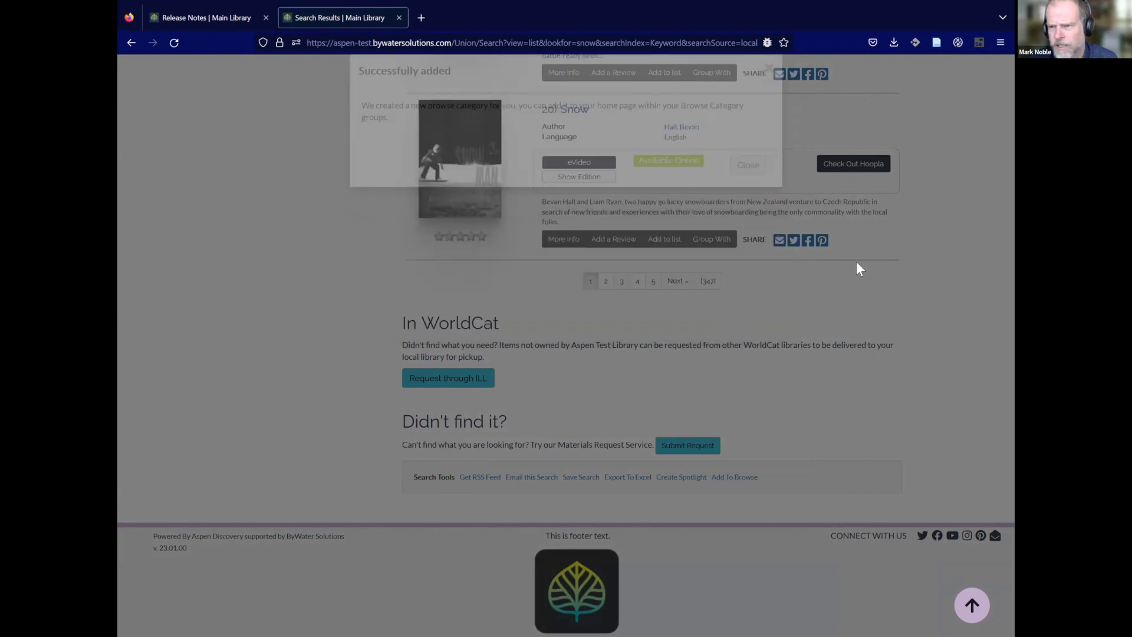
scroll(861, 265, up, 20)
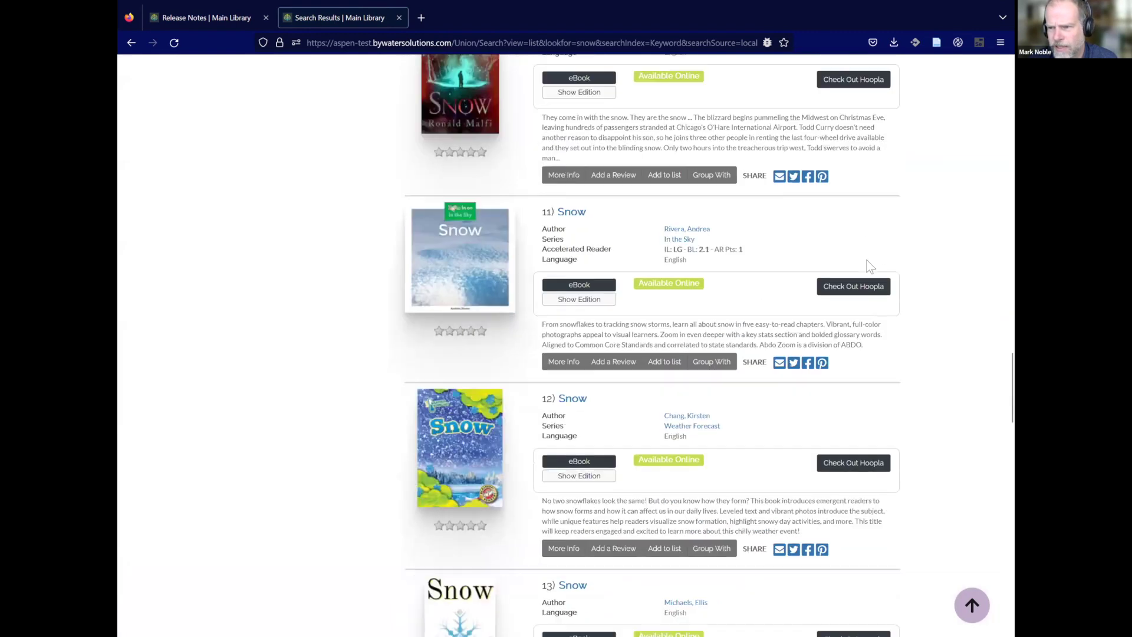
Step: Replace the search term and search the catalog for valentines day
click(971, 607)
click(269, 116)
text(valenti)
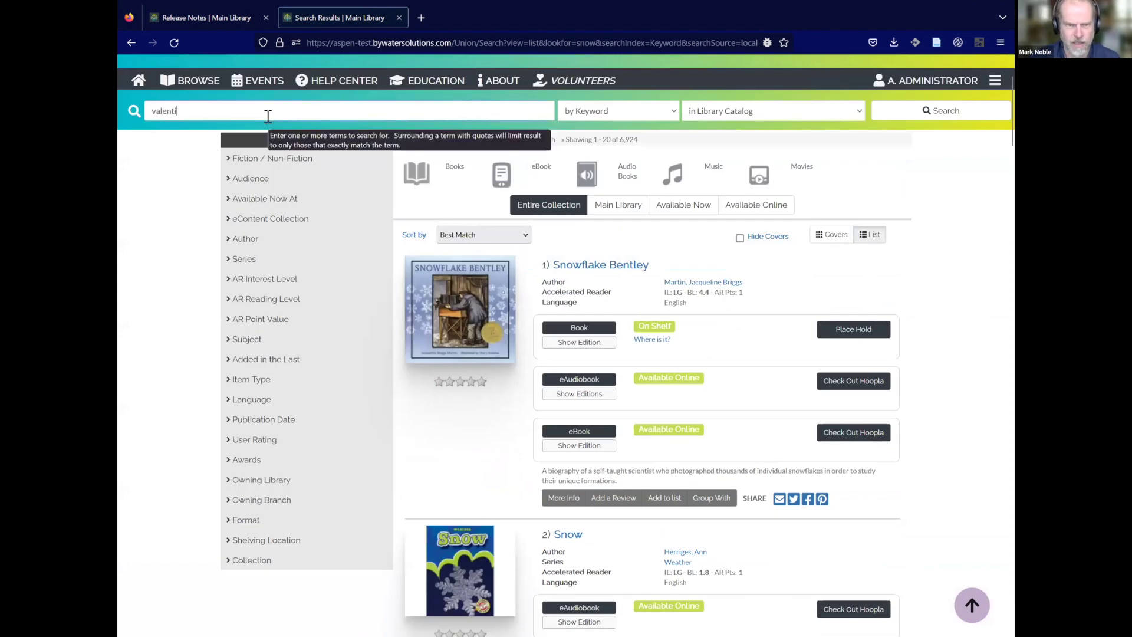
text(nes day)
key(Return)
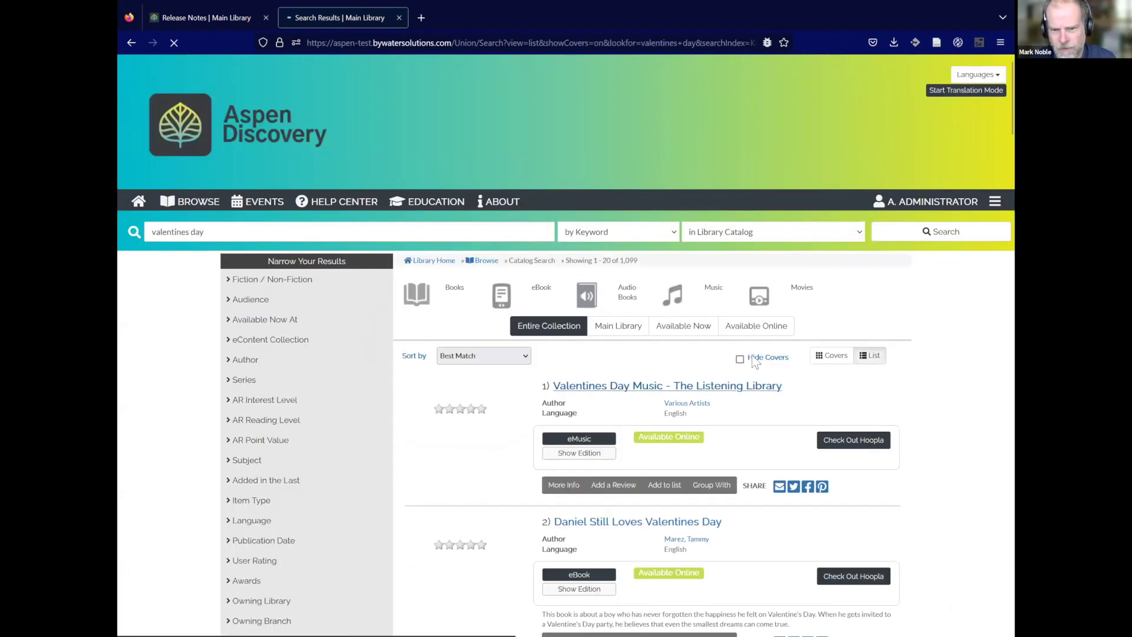
drag(1012, 97, 1012, 634)
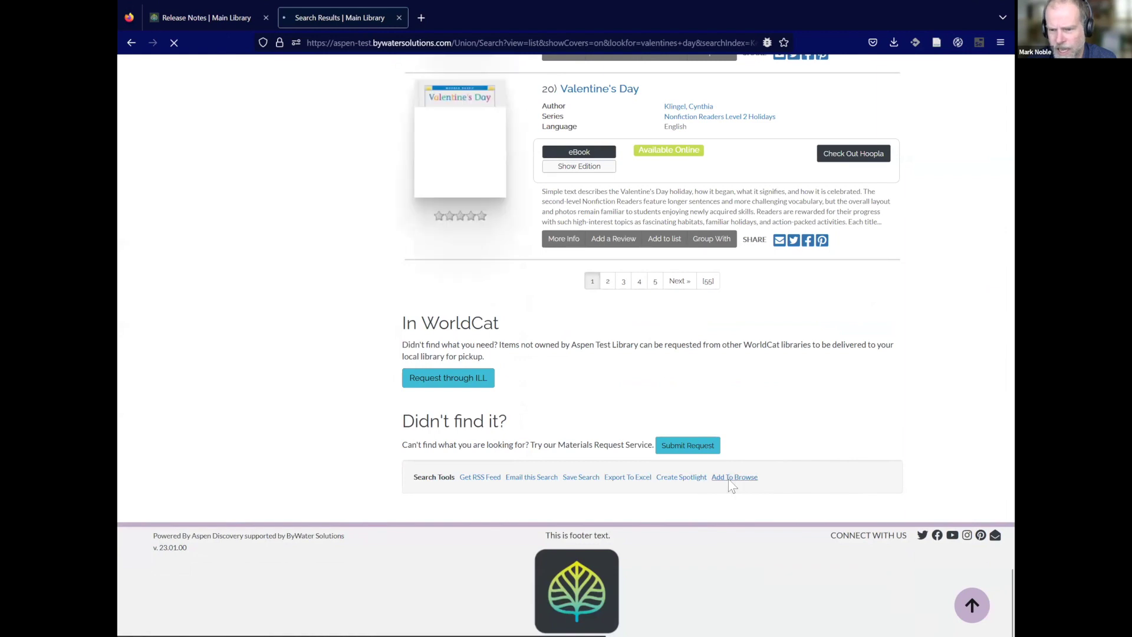
Step: Review the new browse category's Sub-Category choices, then close the dialog without creating anything
click(729, 480)
click(460, 173)
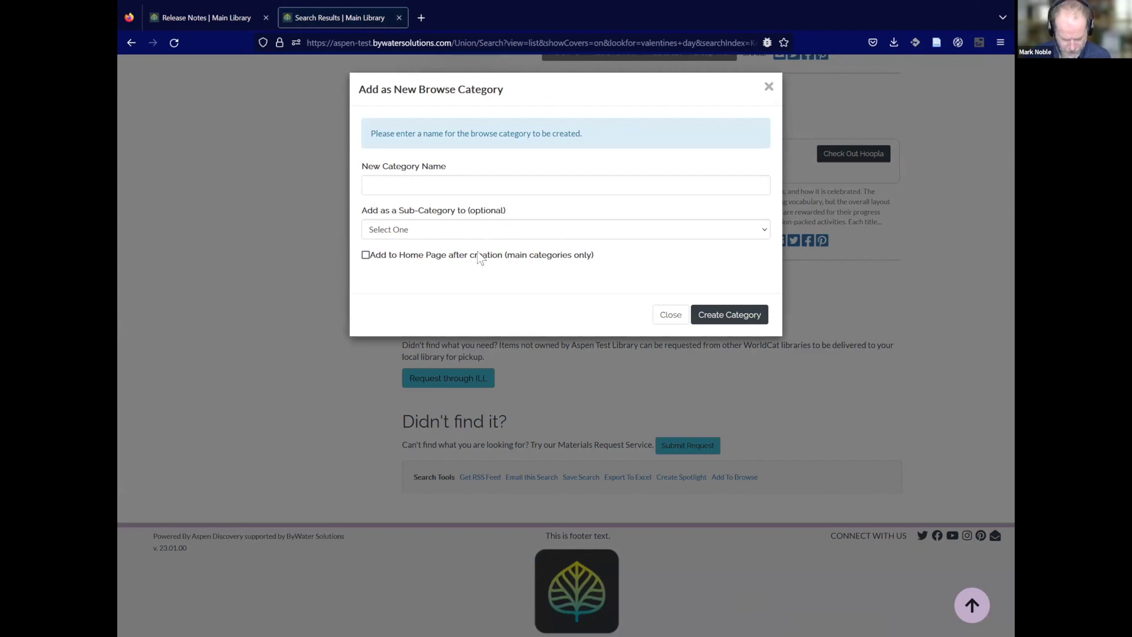
click(521, 229)
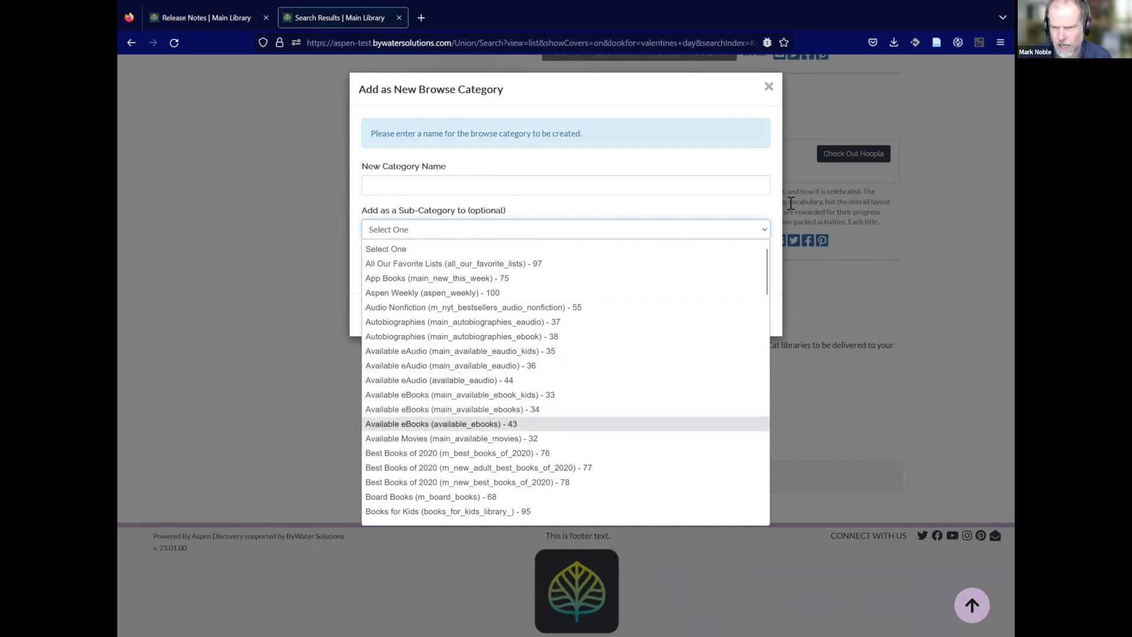
click(766, 113)
click(769, 87)
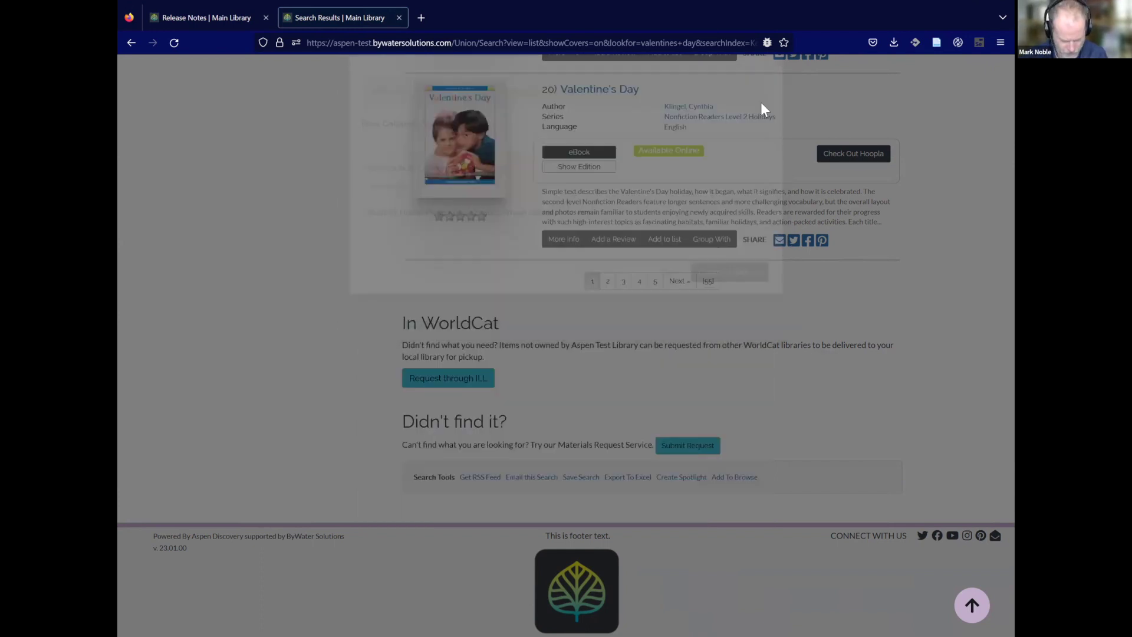
scroll(718, 201, up, 20)
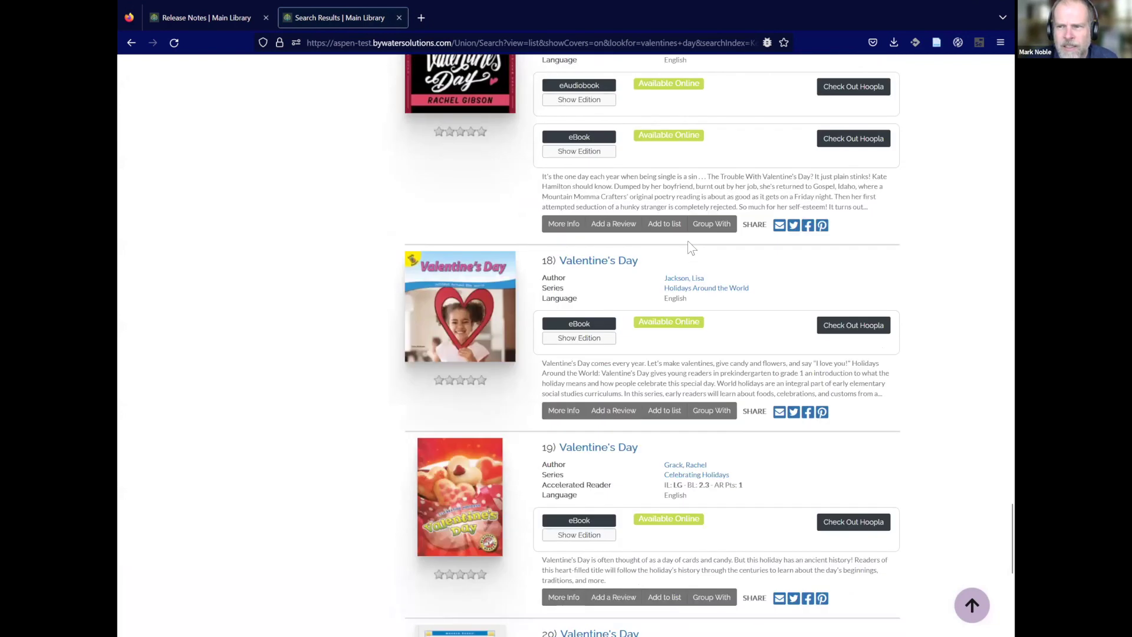
scroll(802, 260, up, 20)
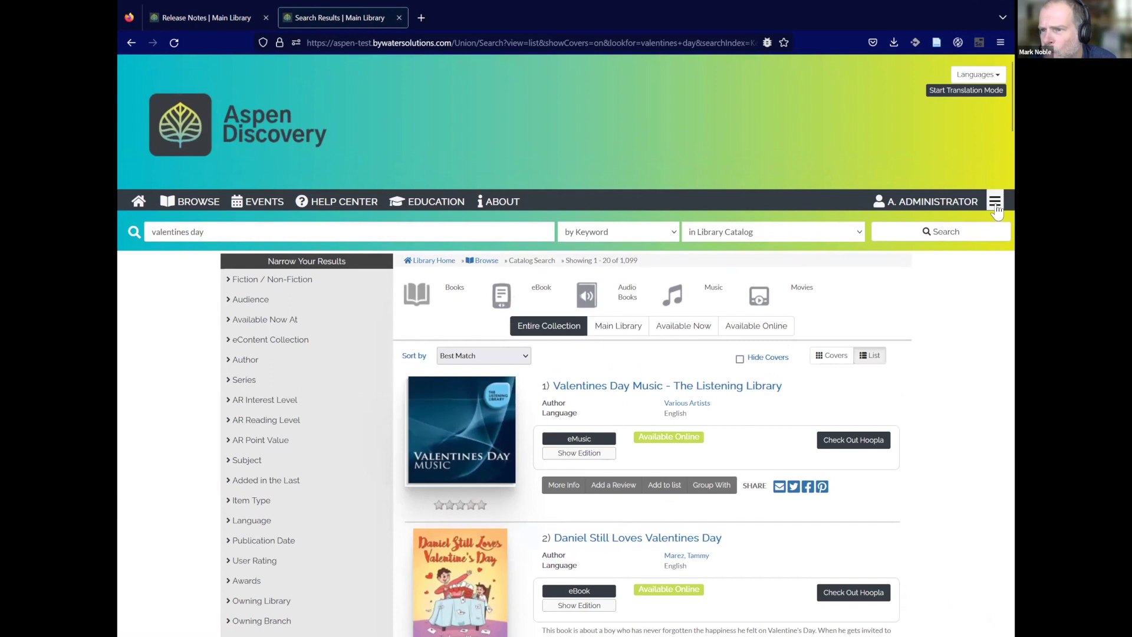
Step: Go to the Library Systems settings in Aspen Administration
click(996, 201)
click(918, 240)
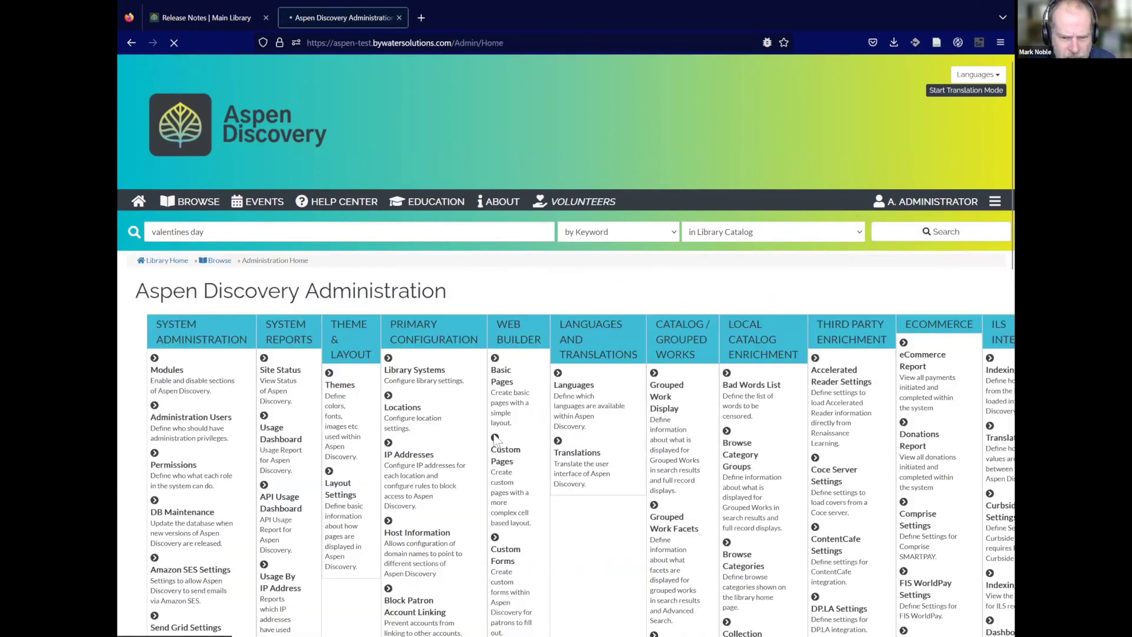
scroll(395, 467, down, 2)
scroll(388, 474, down, 1)
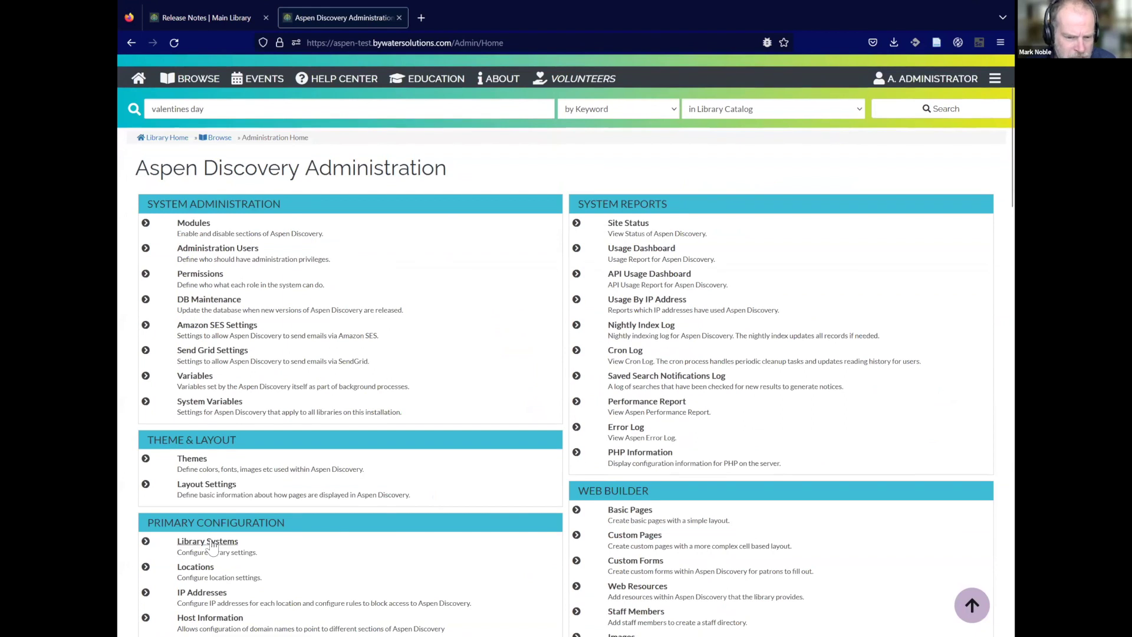
click(210, 543)
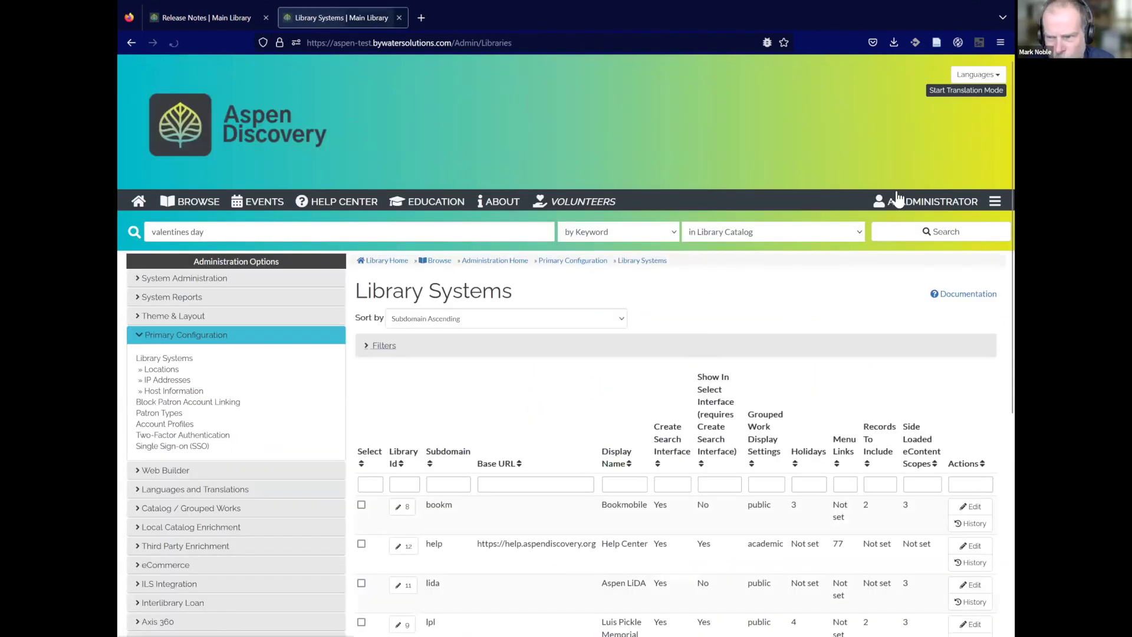
Step: Edit the Main Library and scroll to its Records To Include section
scroll(407, 566, down, 3)
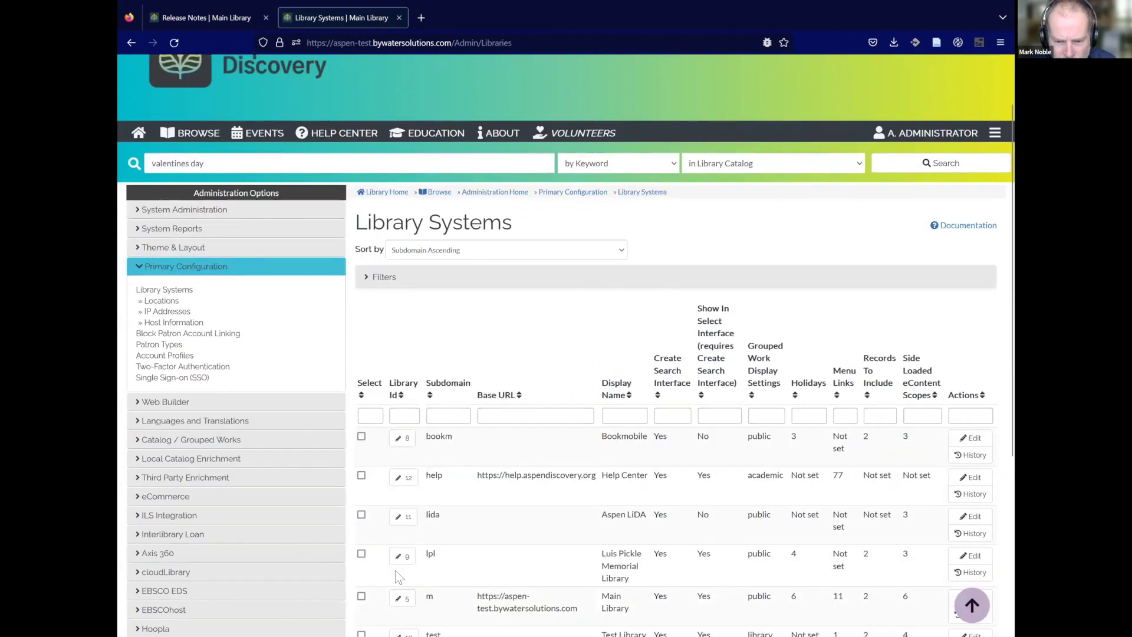
click(401, 545)
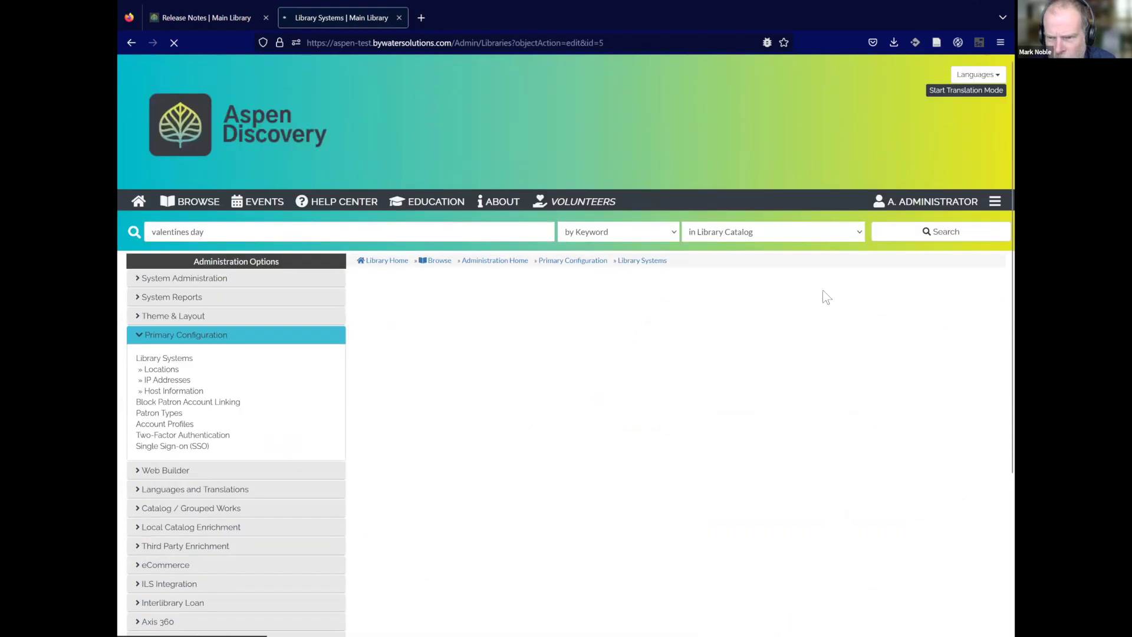
drag(1013, 202, 1013, 507)
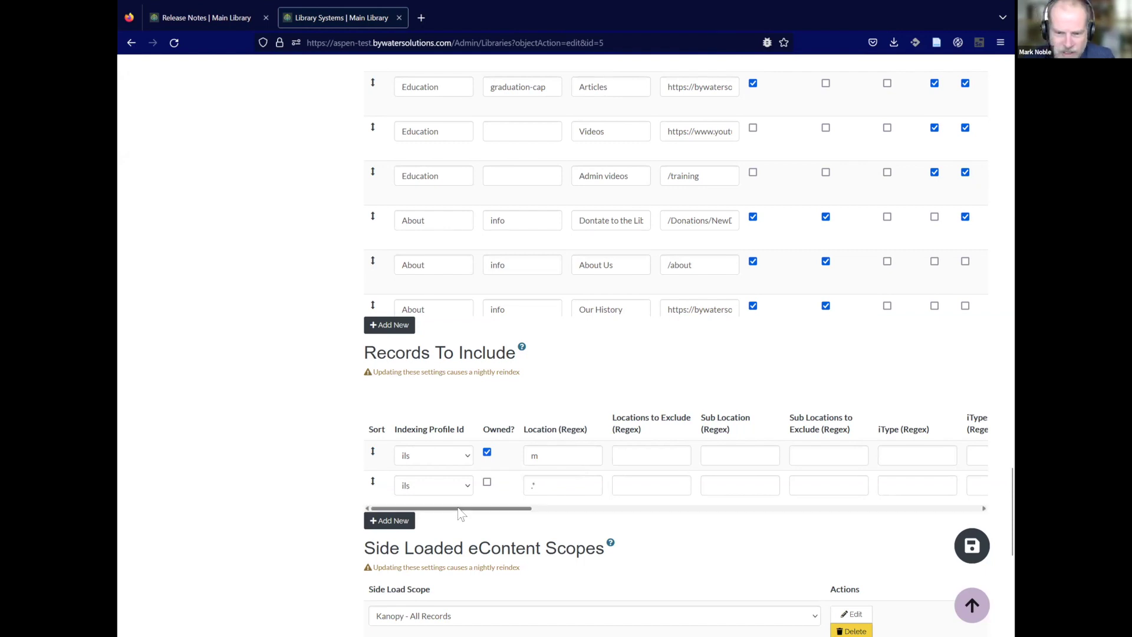
Step: Scroll the Records To Include table right through iType, Audience, Format, Shelf Location and Collection Code
drag(459, 509, 499, 515)
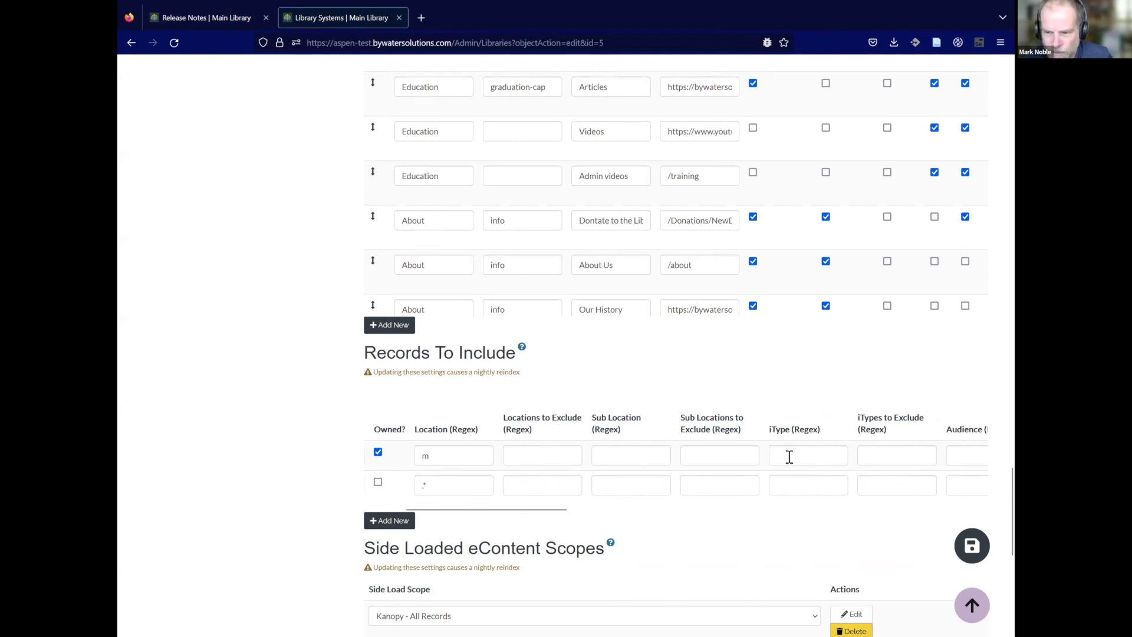
drag(558, 510, 644, 512)
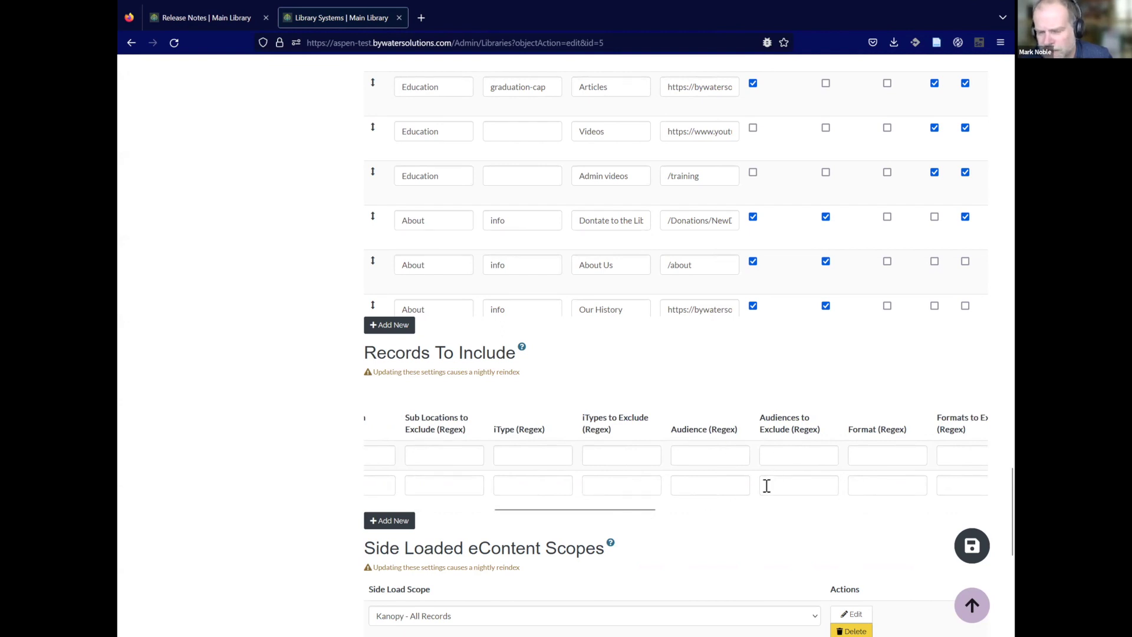
drag(644, 511, 671, 516)
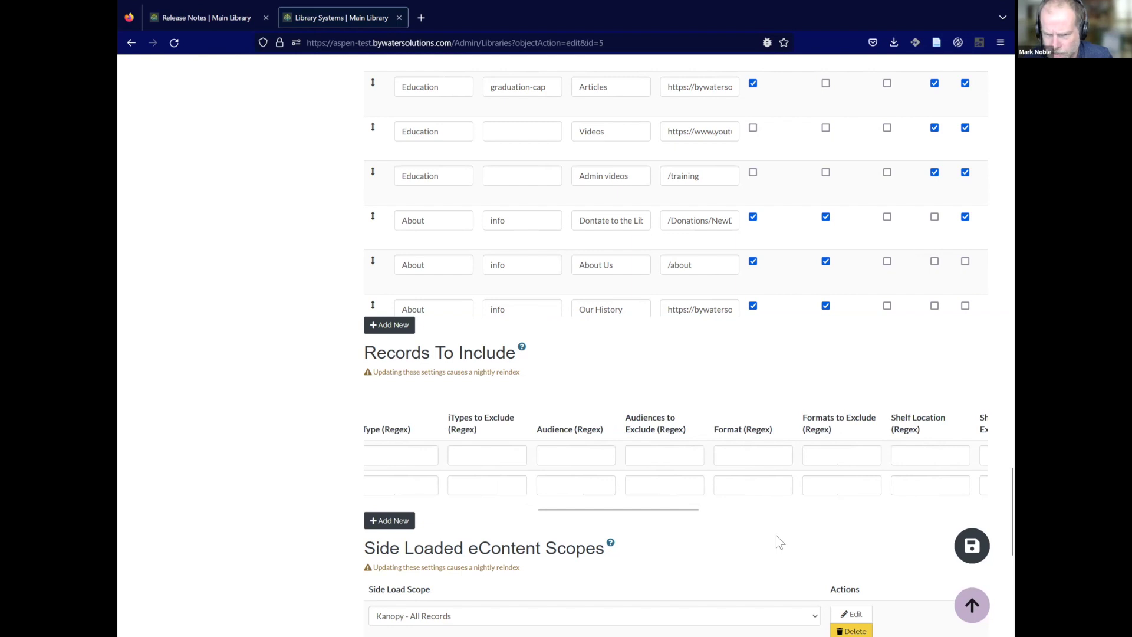
drag(703, 512, 787, 515)
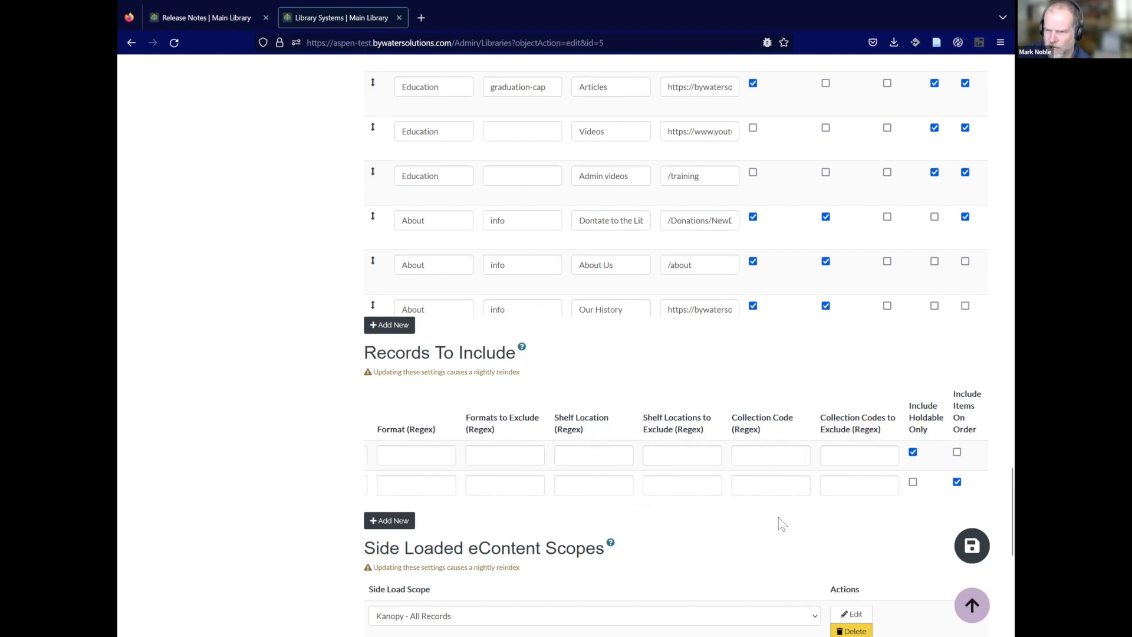
mouse_move(785, 504)
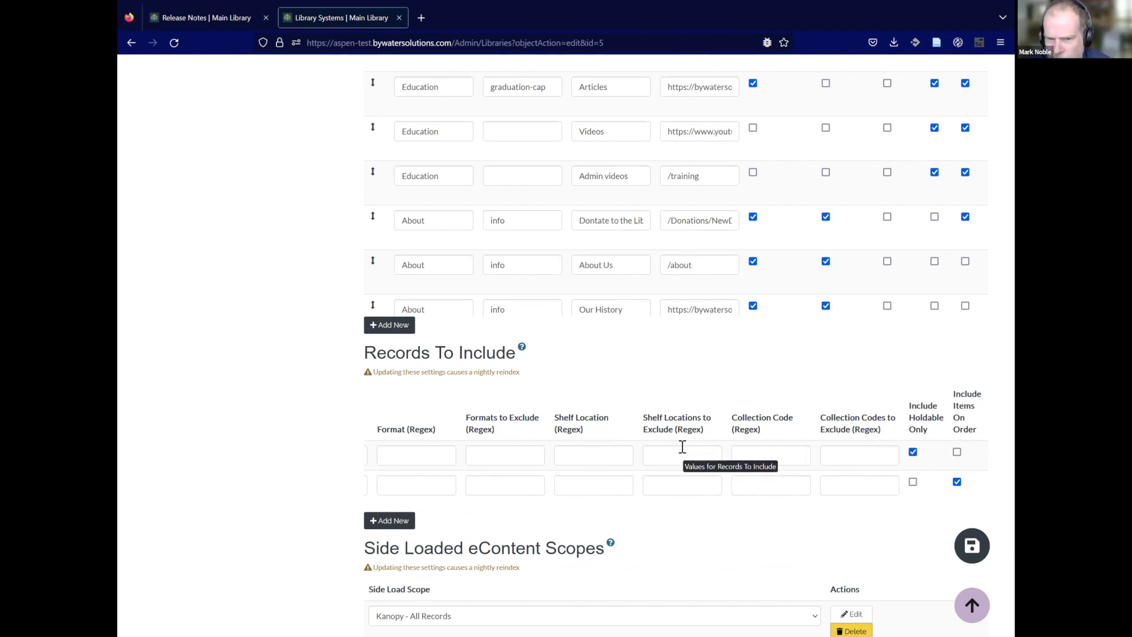
Step: Open the Novelist API Information page under Third Party Enrichment settings
scroll(591, 386, up, 10)
scroll(591, 386, down, 20)
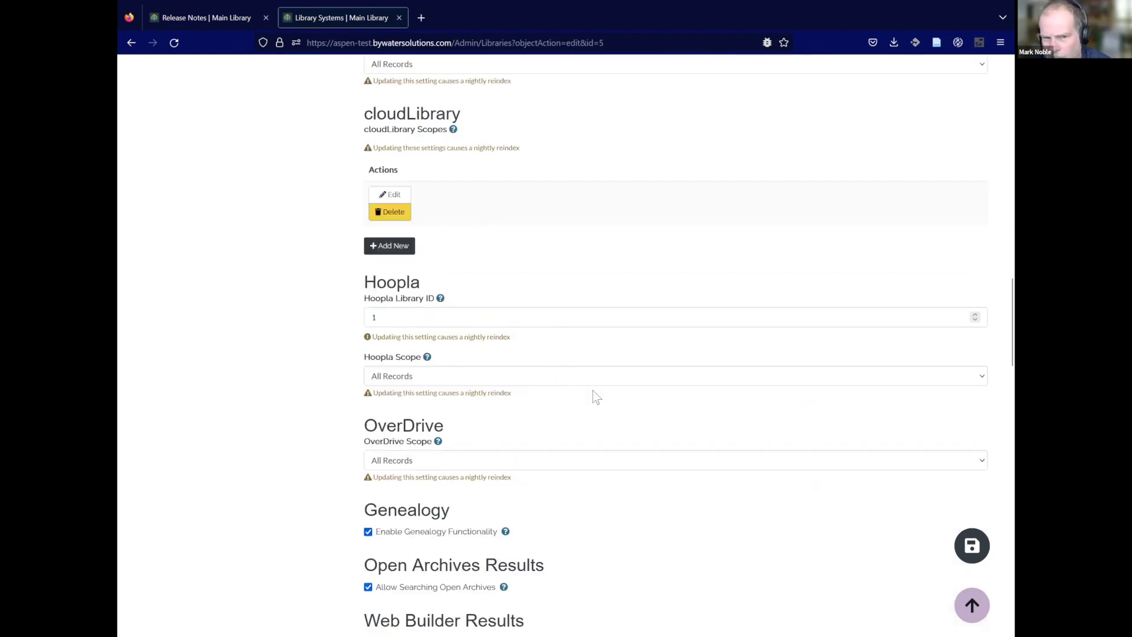
scroll(597, 397, up, 10)
scroll(596, 388, up, 7)
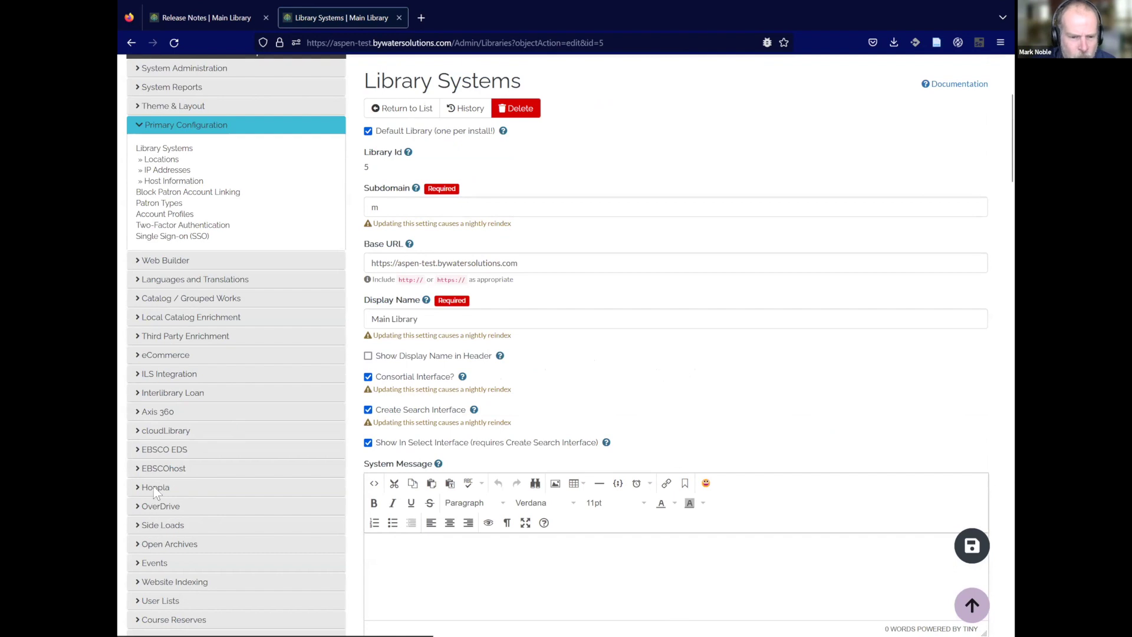
click(194, 338)
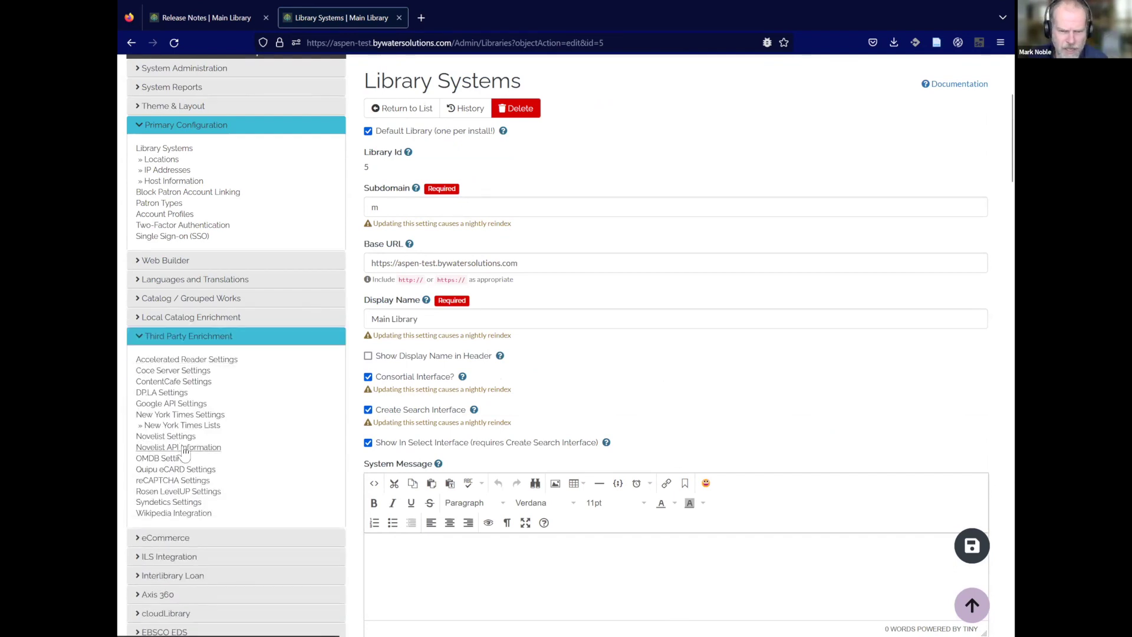
click(183, 448)
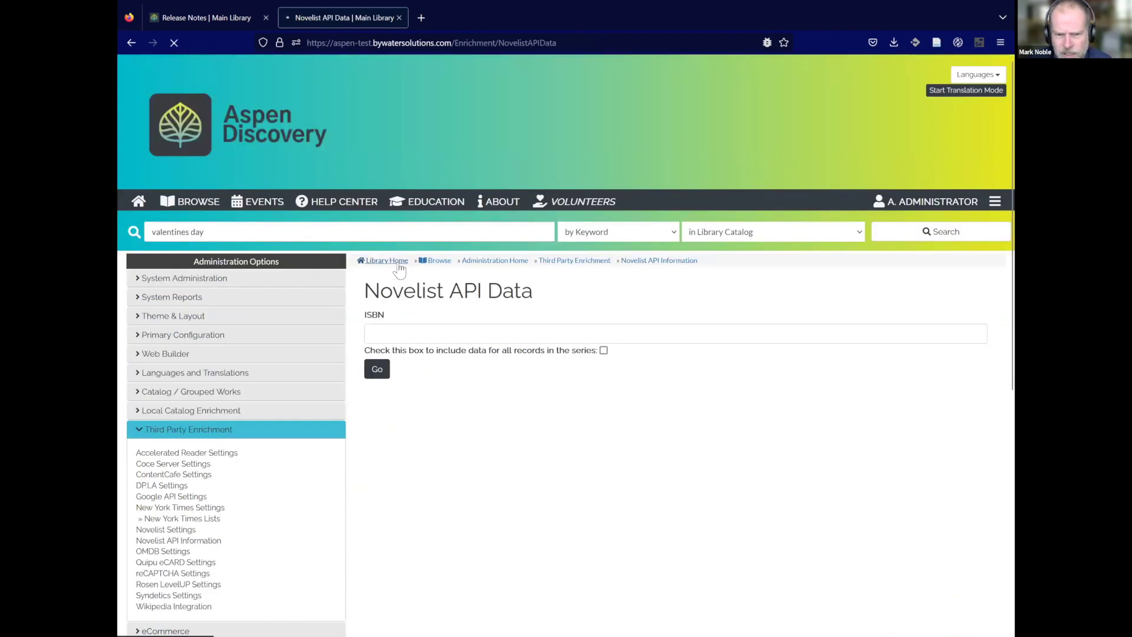
click(458, 334)
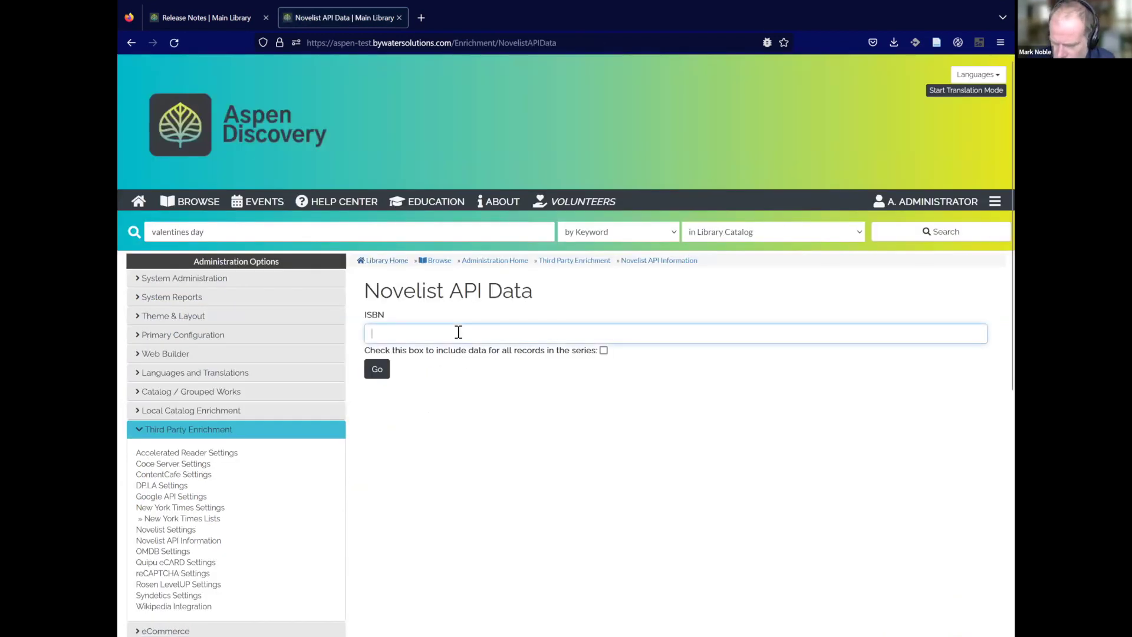
click(459, 333)
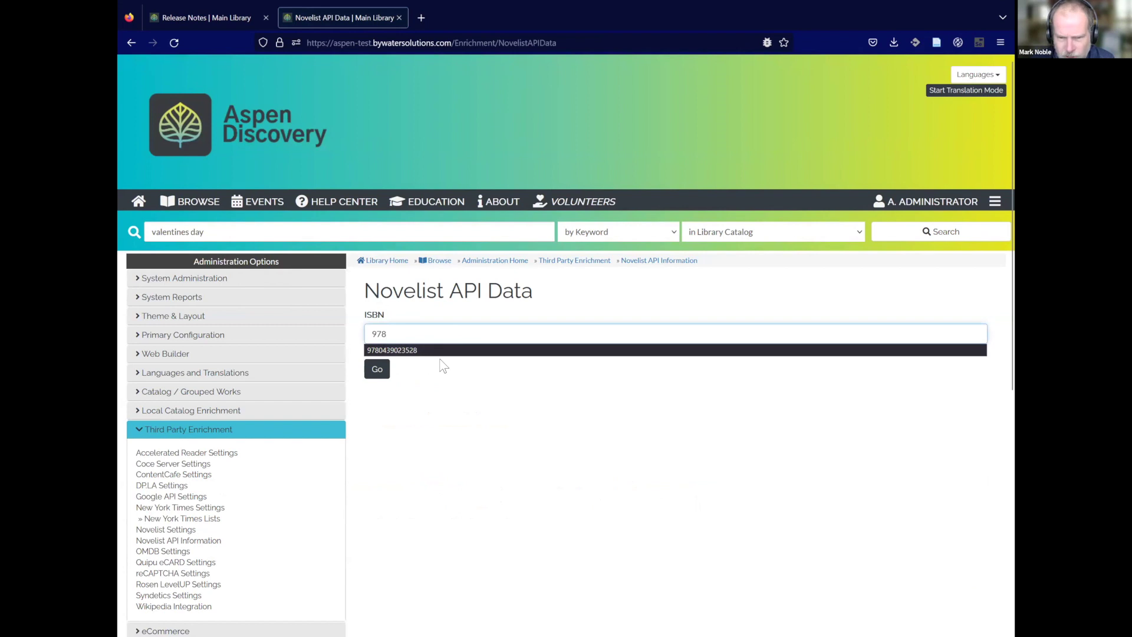
click(434, 351)
click(387, 371)
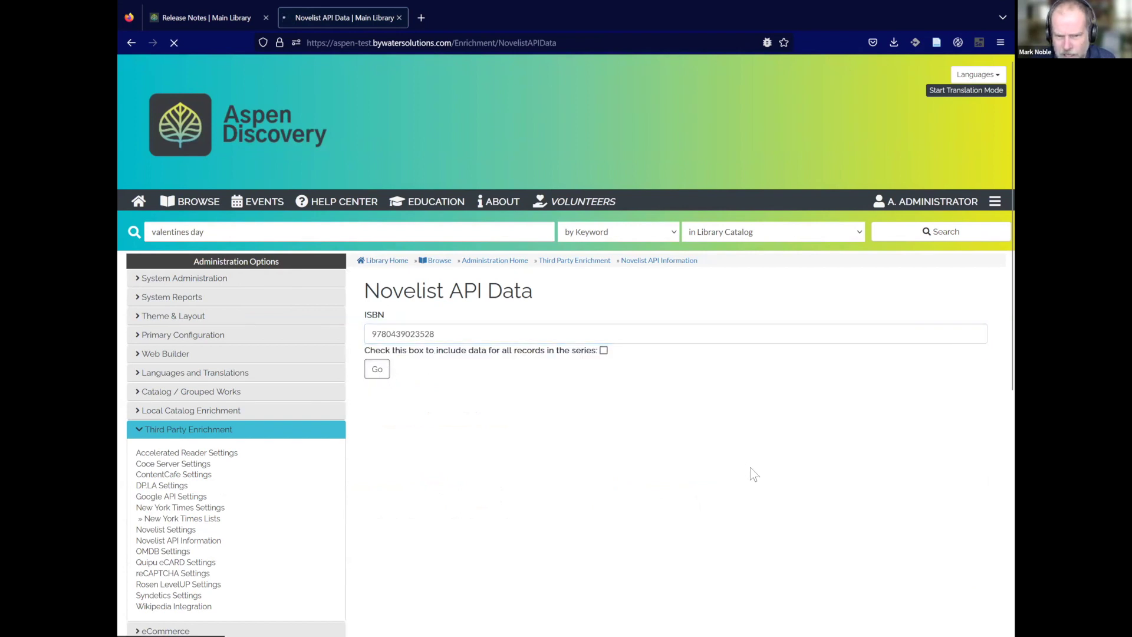
scroll(624, 450, down, 2)
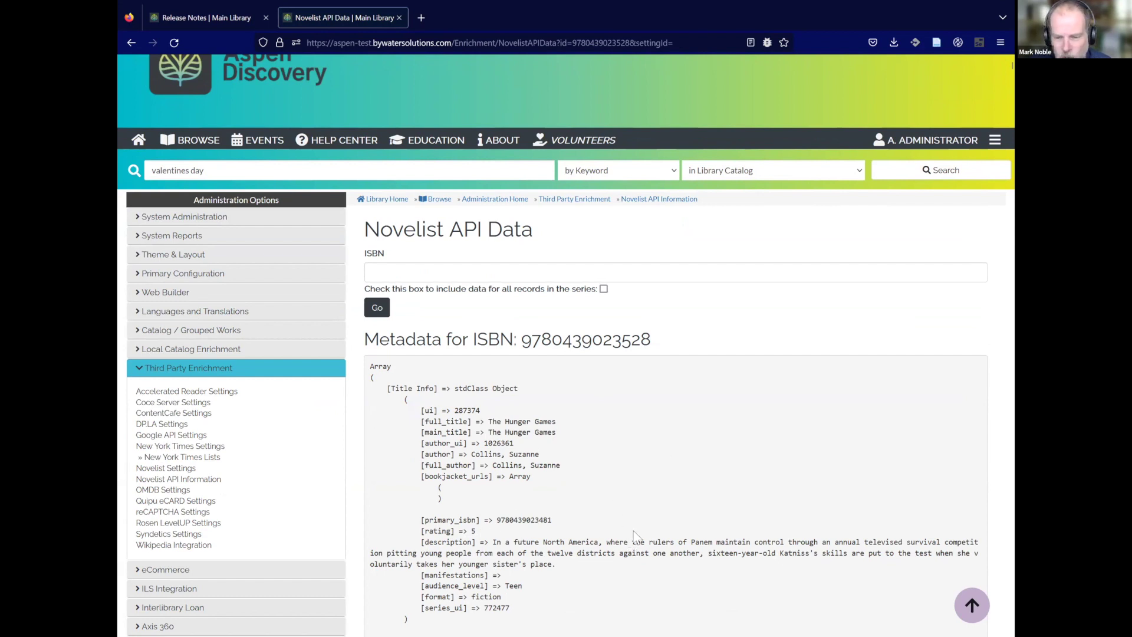
scroll(643, 529, down, 2)
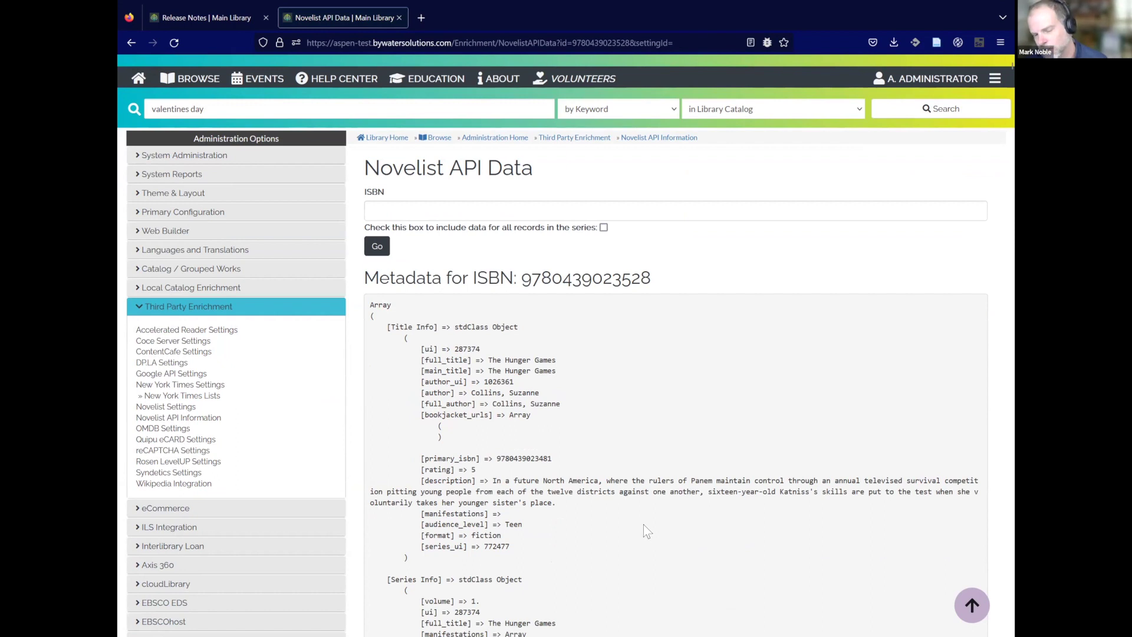
scroll(649, 528, down, 5)
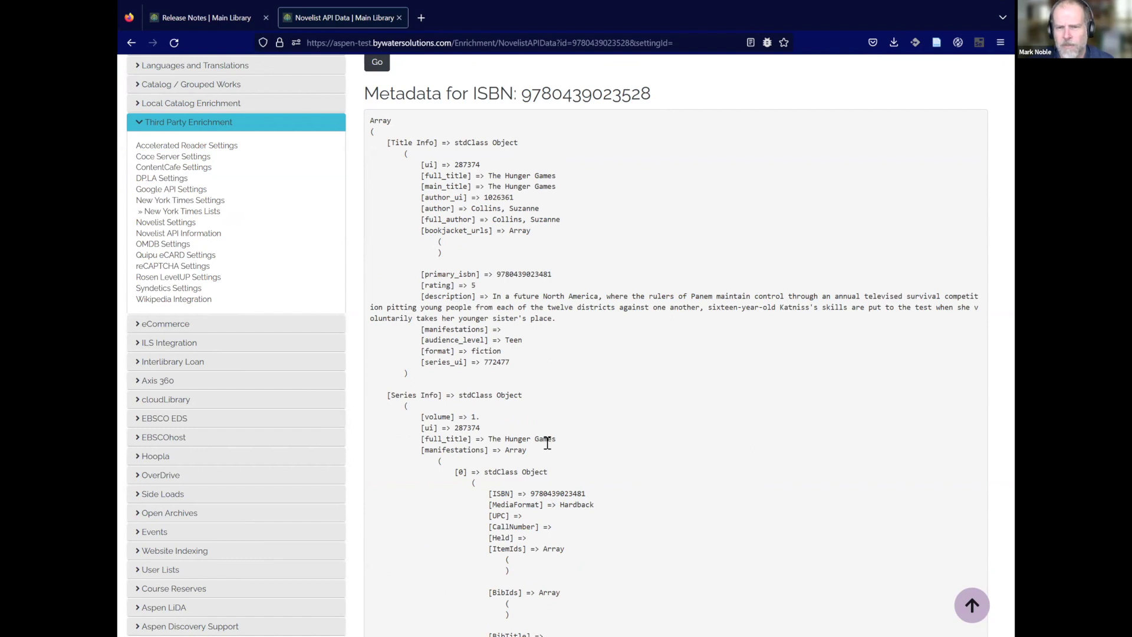
scroll(642, 413, down, 1)
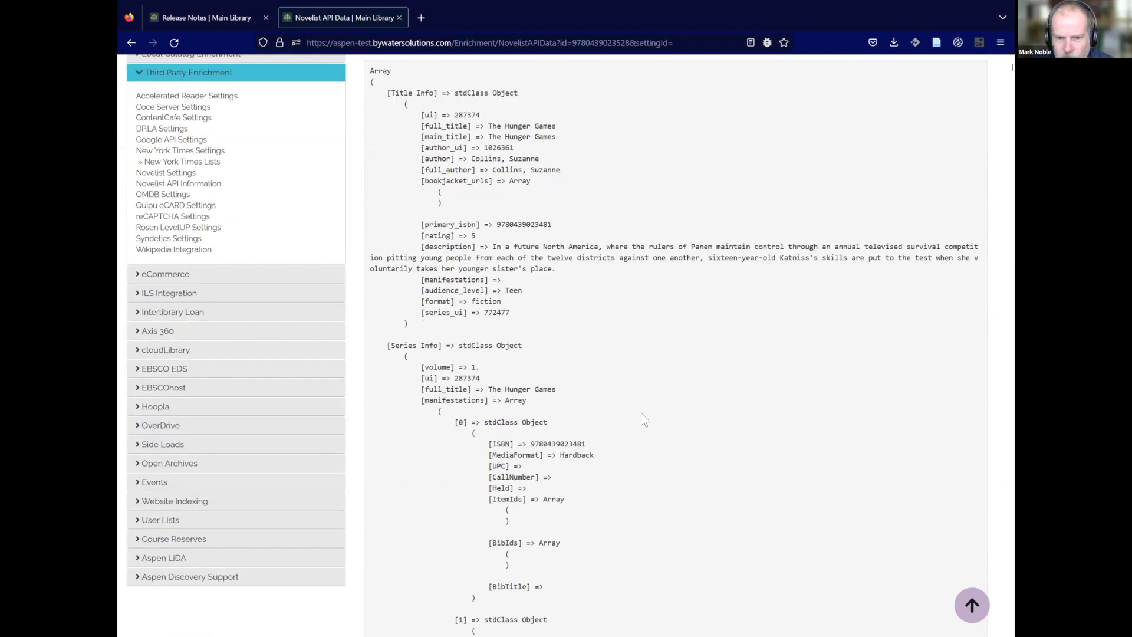
scroll(642, 413, down, 3)
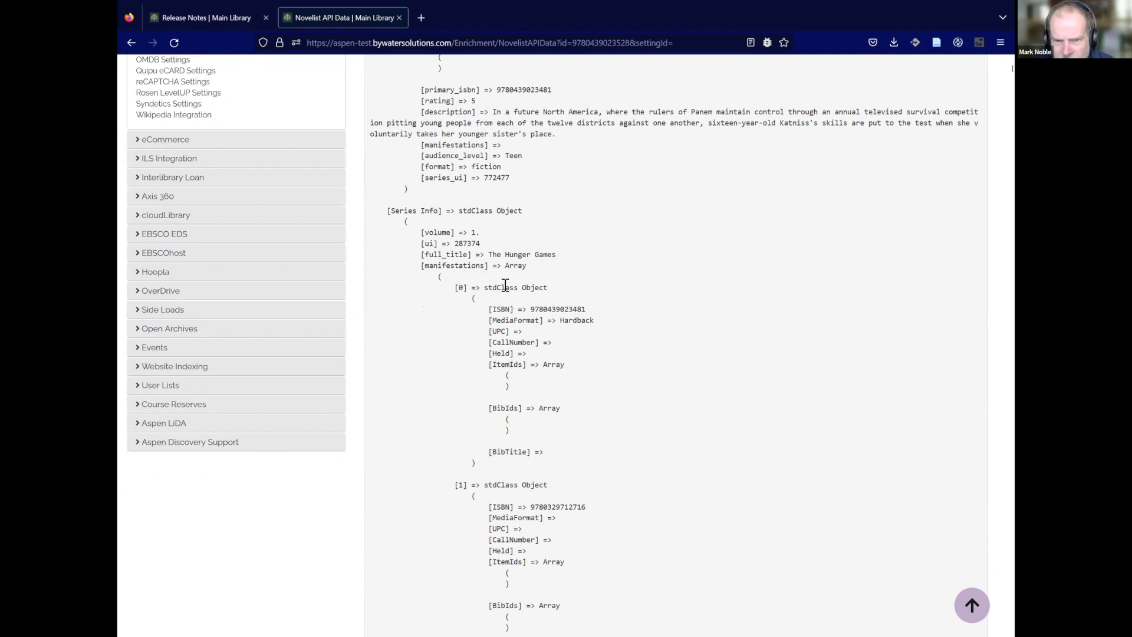
scroll(503, 289, down, 2)
scroll(491, 159, up, 7)
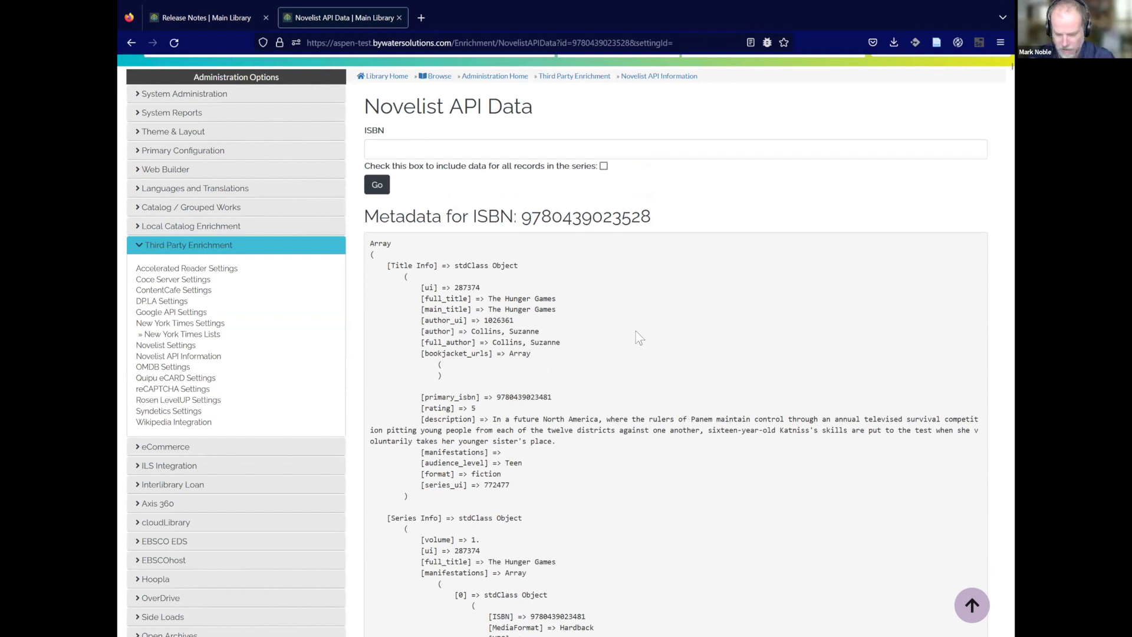
scroll(670, 296, up, 3)
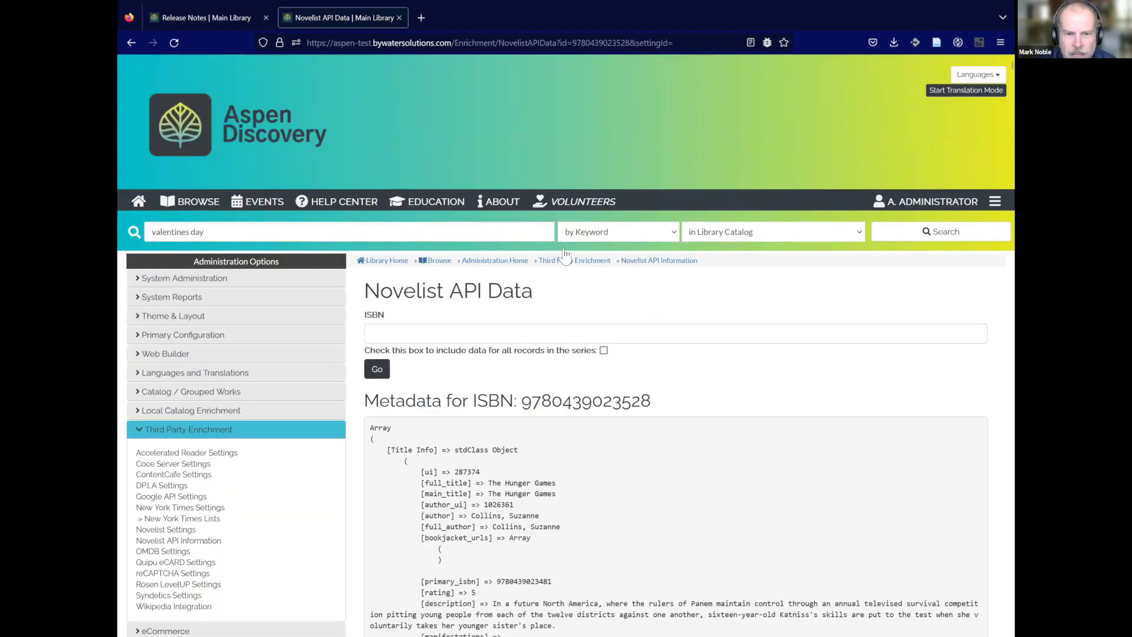
Step: Replace the 'valentines day' search text with 'hunger games' and run the catalog search
click(292, 228)
text(hunger games)
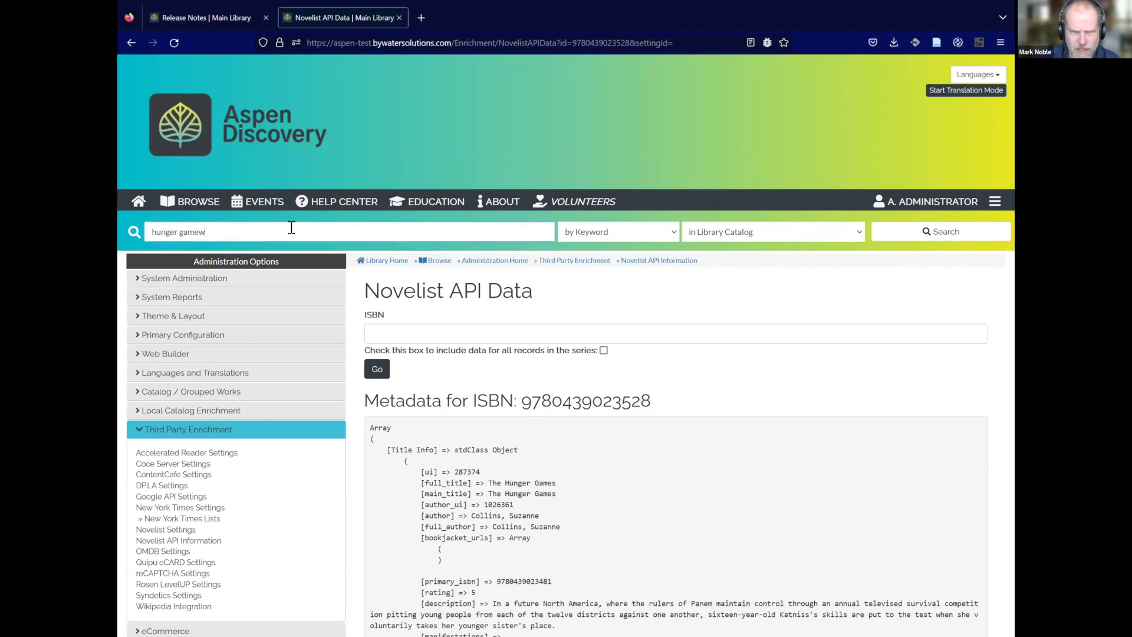
key(Return)
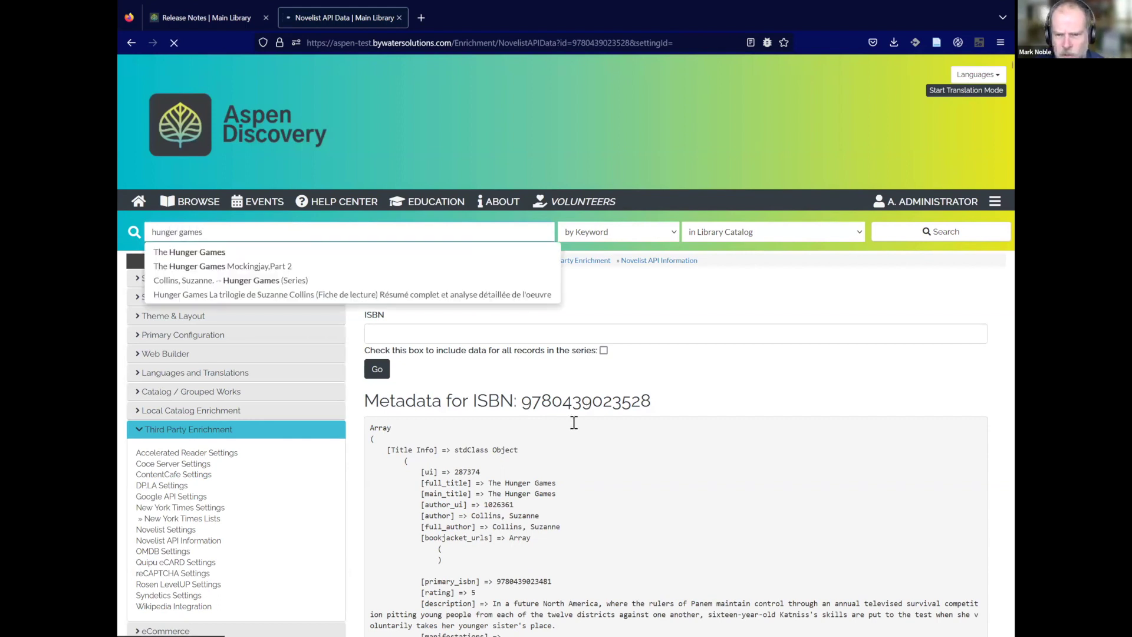